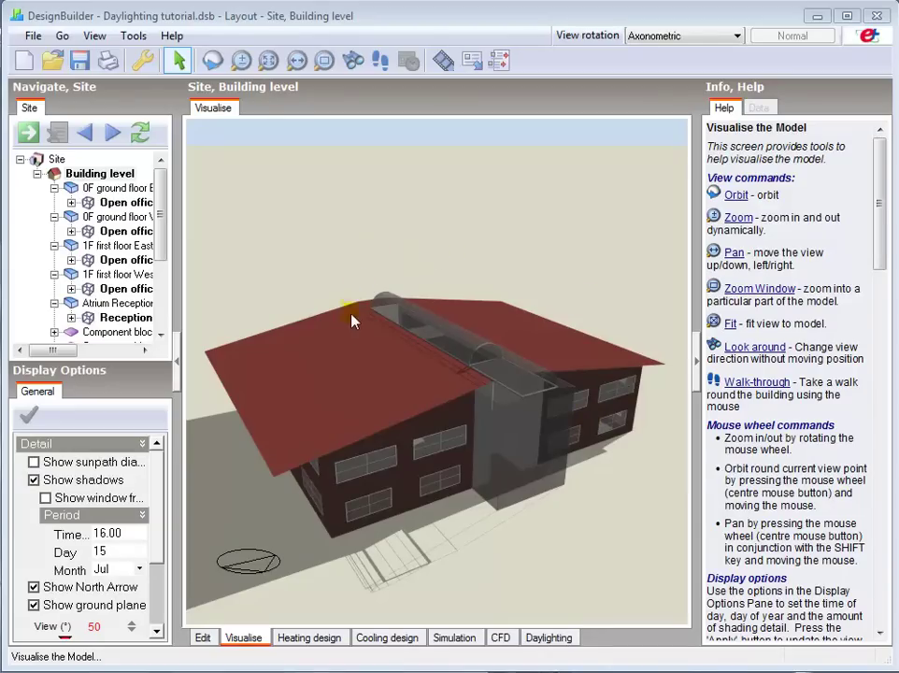
Step: Review the building's activity setting for daylighting calculations and the calculated values of the external window glazing
left_click(202, 637)
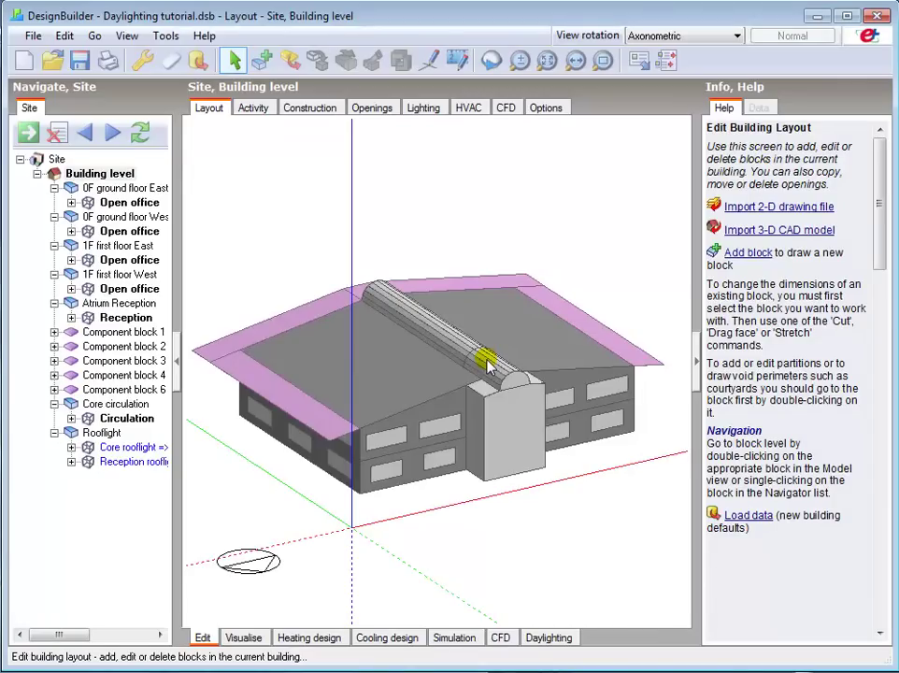
left_click(251, 110)
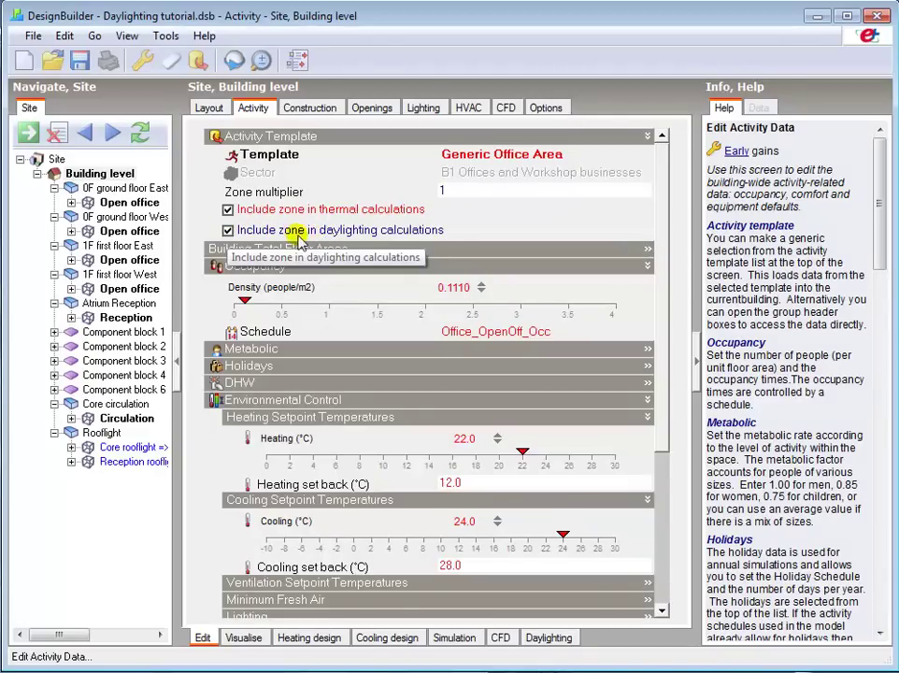
left_click(371, 108)
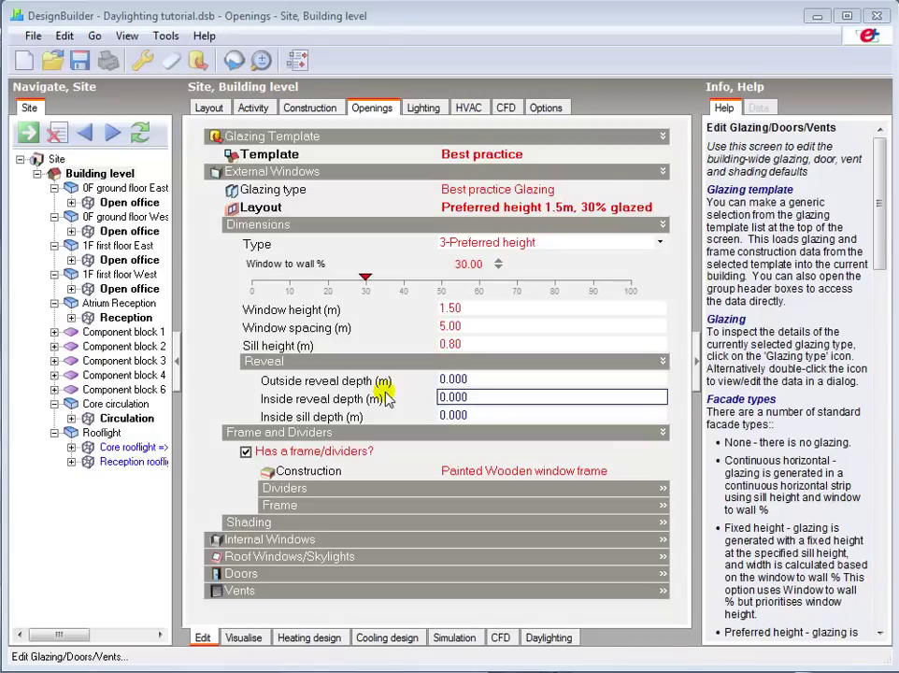
left_click(299, 190)
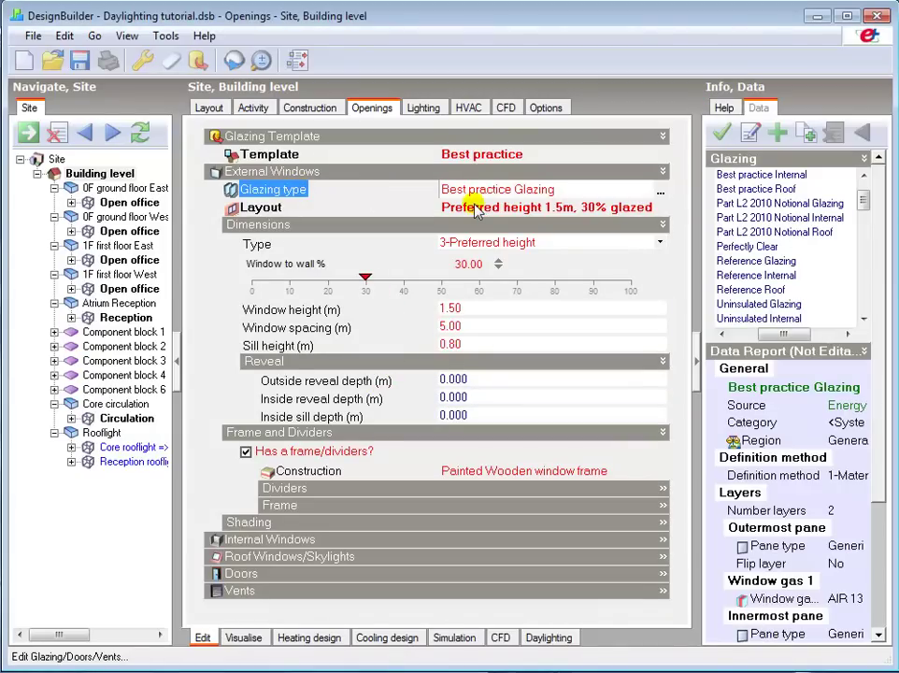
left_click(878, 602)
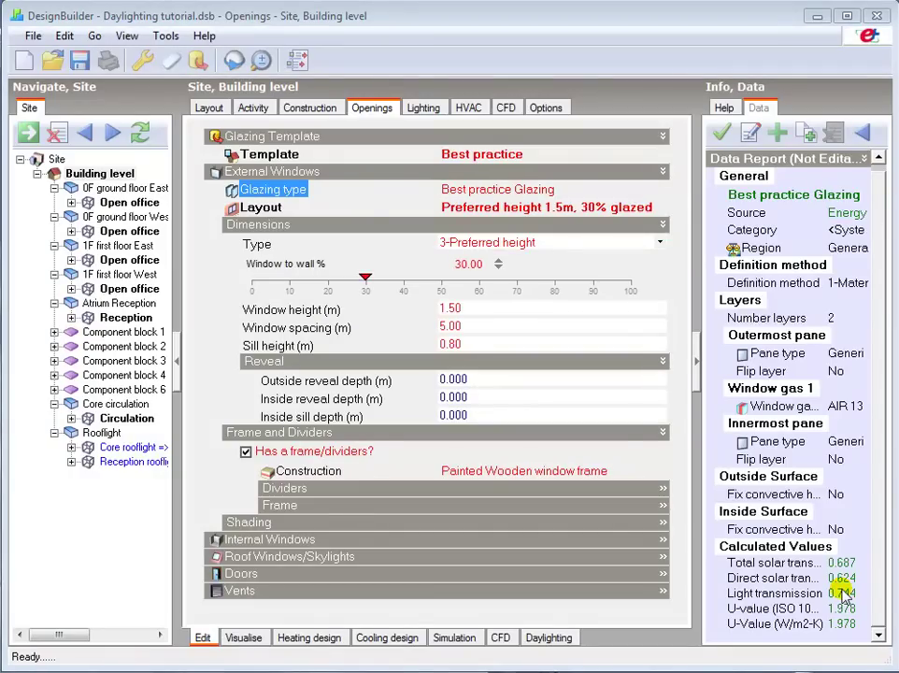
Step: Copy the double glazing "4-16-4 uncoated glass, air filled" for the external windows and name the copy "!daylight glazing"
left_click(505, 193)
left_click(654, 195)
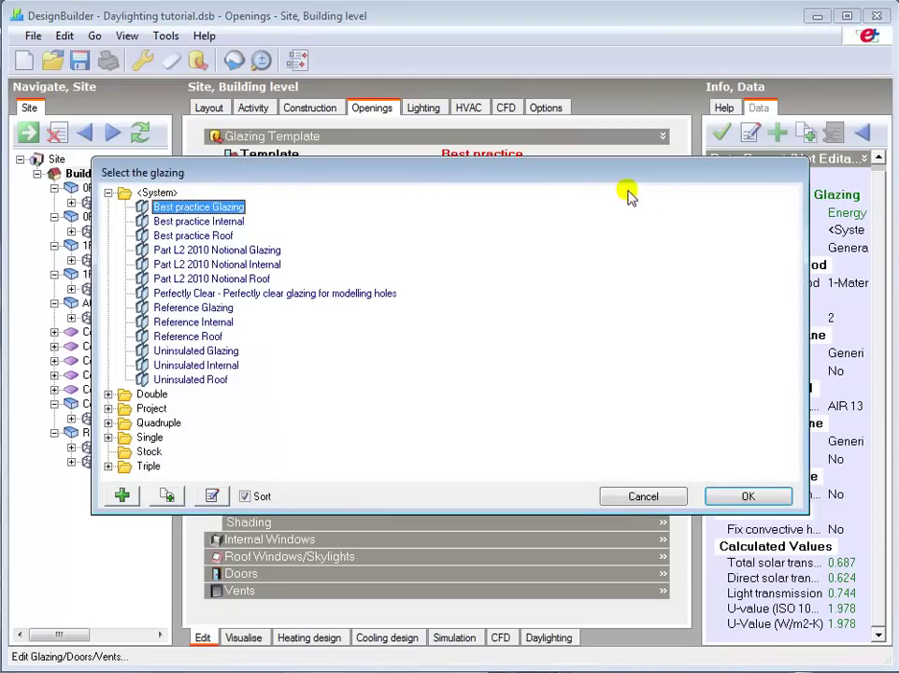
left_click(107, 393)
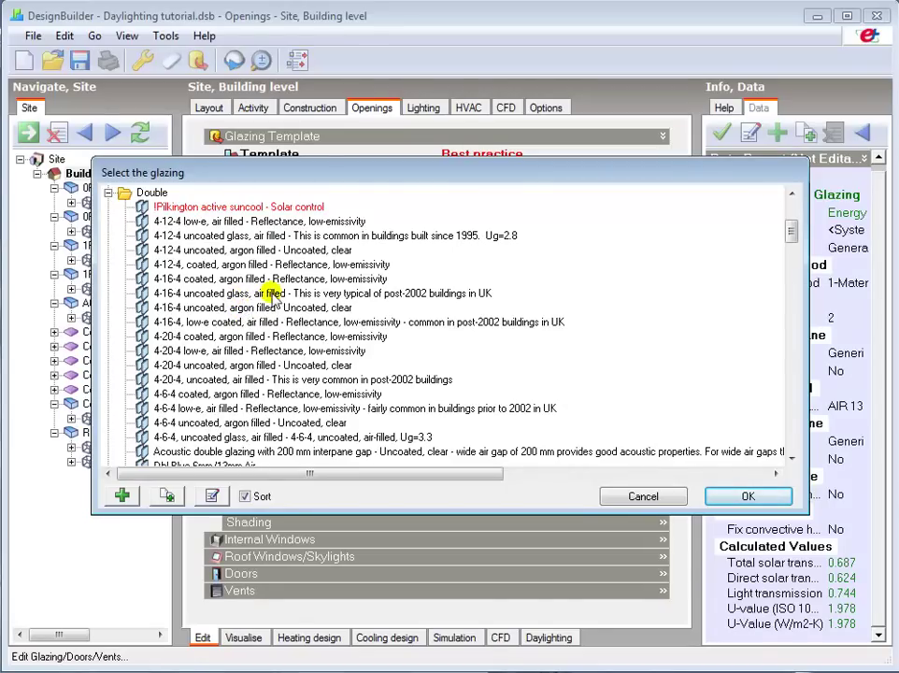
left_click(308, 293)
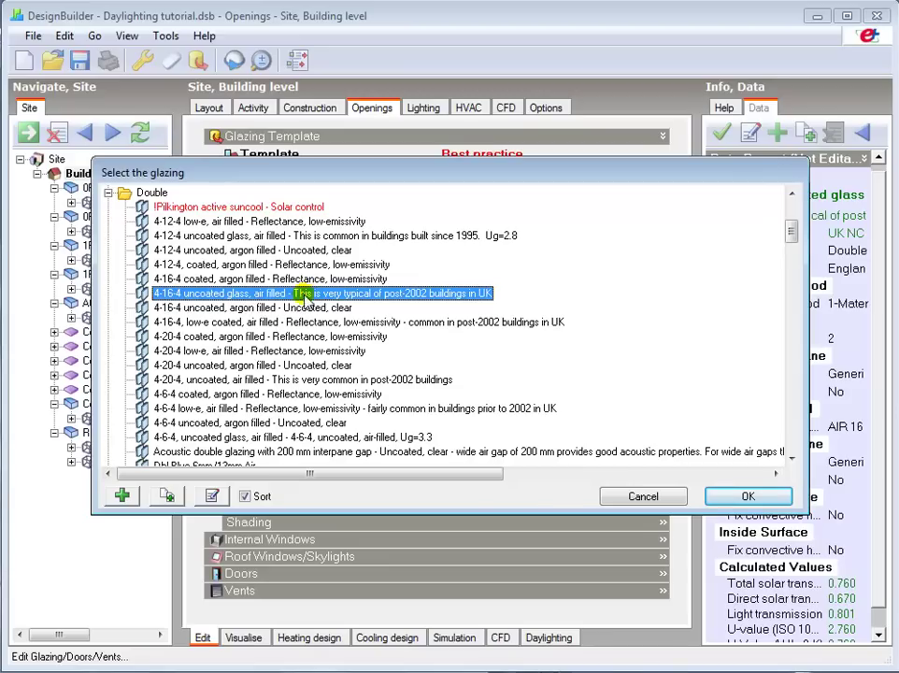
left_click(168, 496)
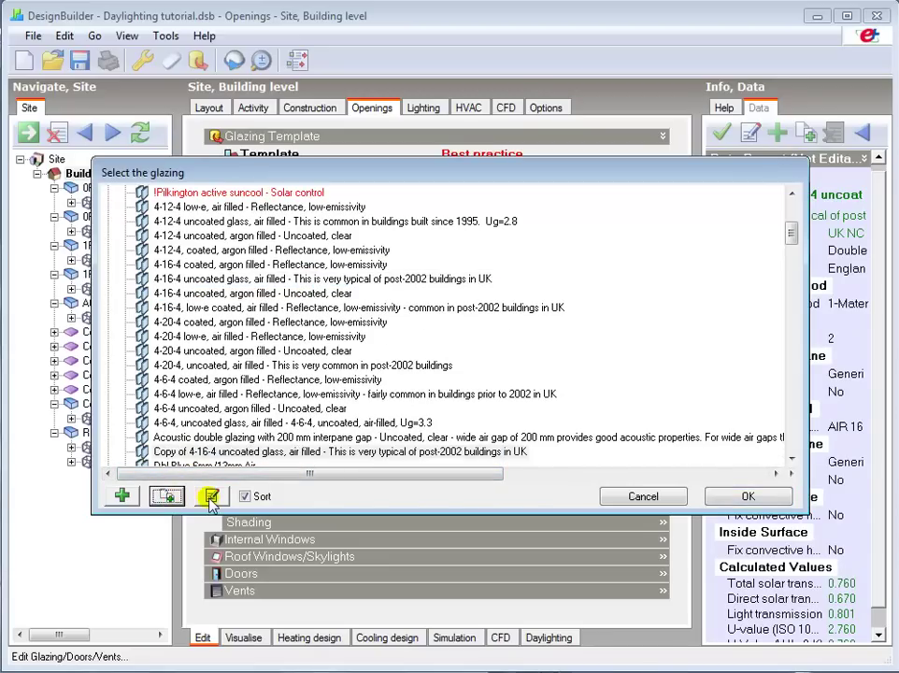
left_click(212, 496)
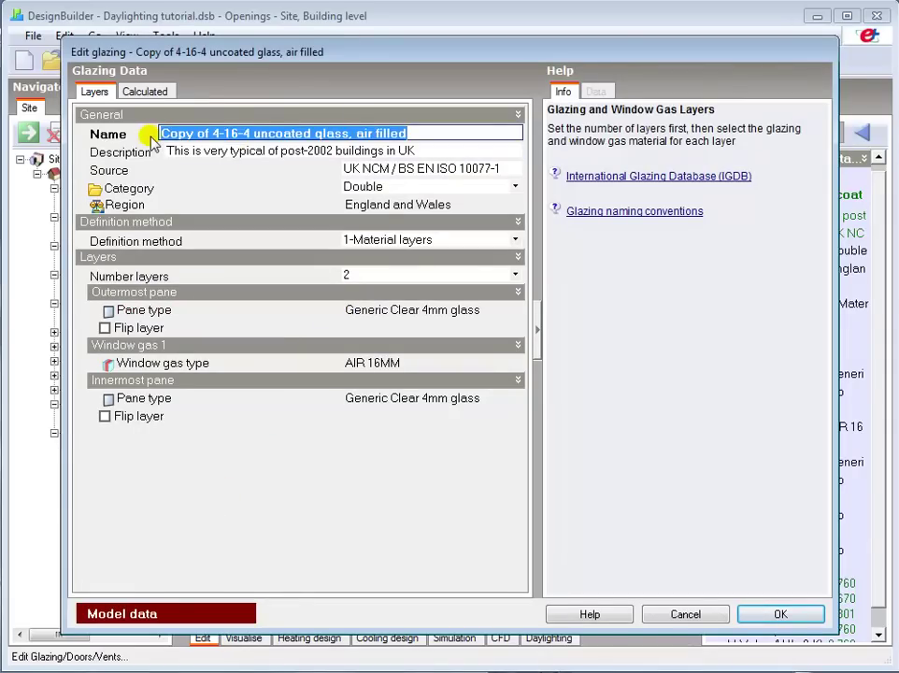
type("!d")
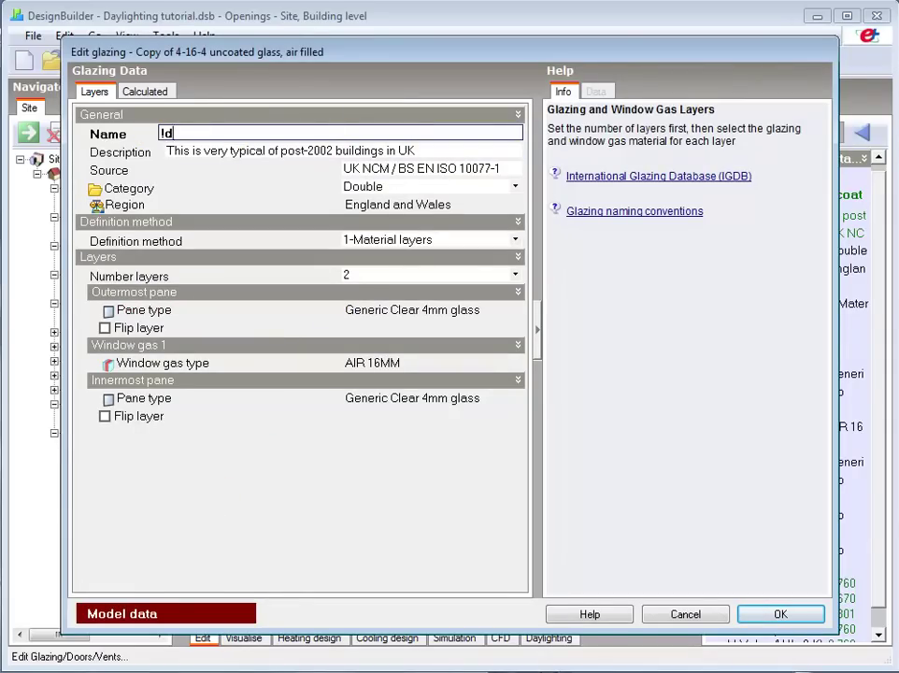
type("aylight glazing")
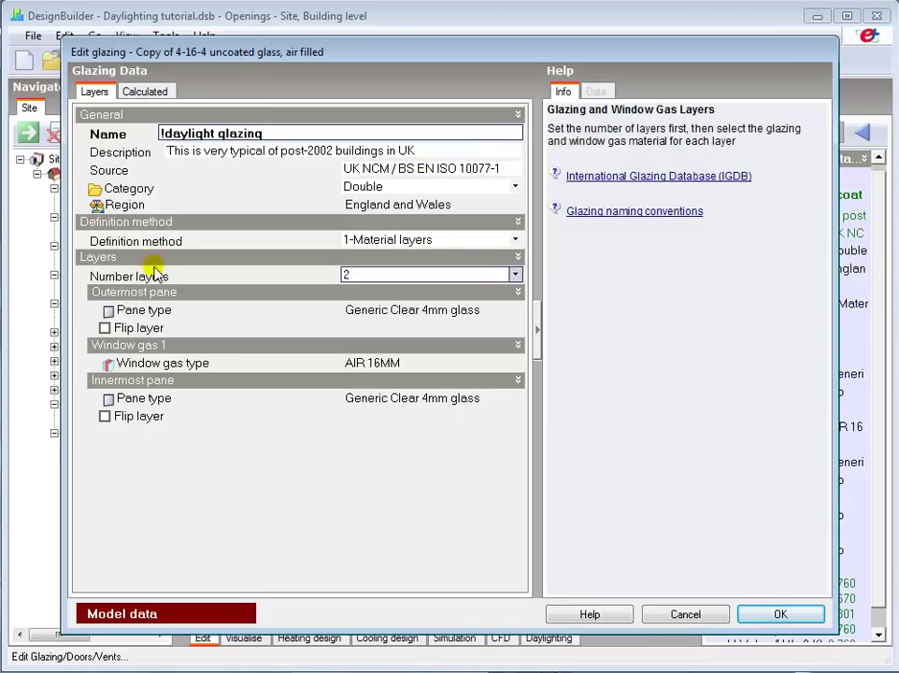
Step: Copy the outermost pane's Generic Clear 4mm glass and name the copy "!daylight glass"
left_click(171, 312)
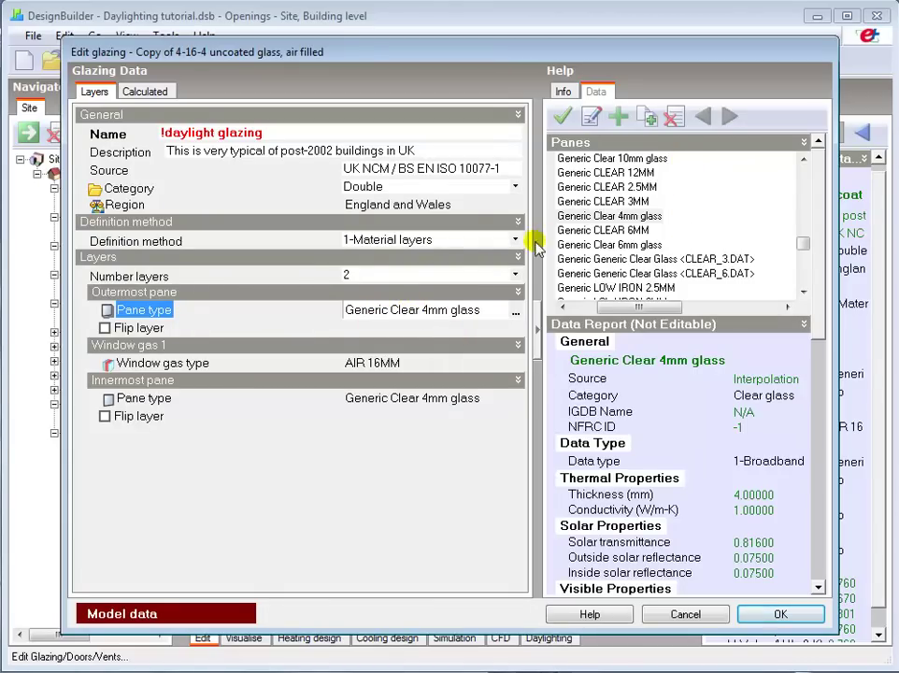
left_click(515, 313)
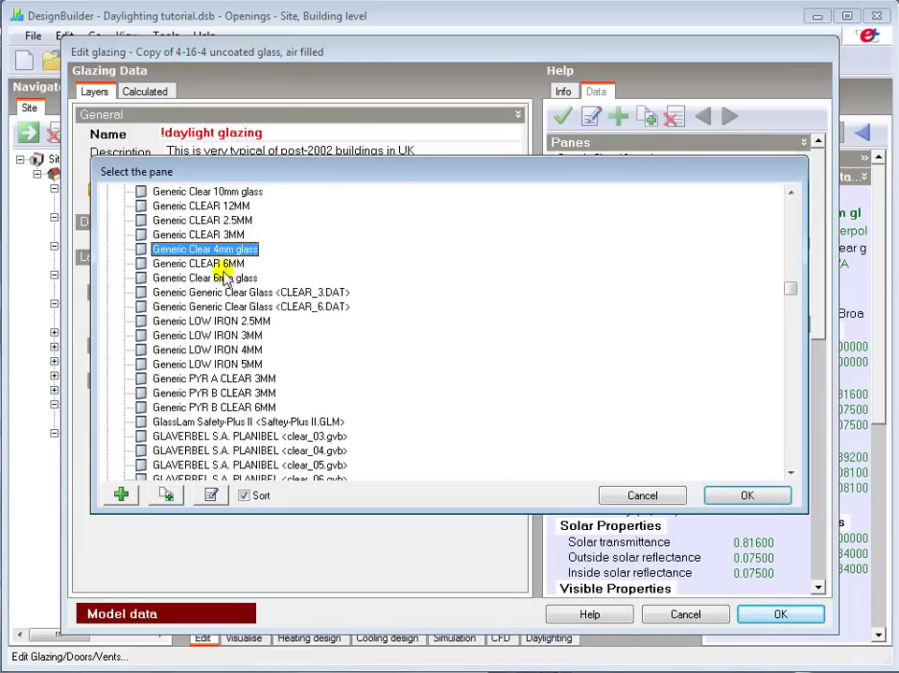
left_click(167, 495)
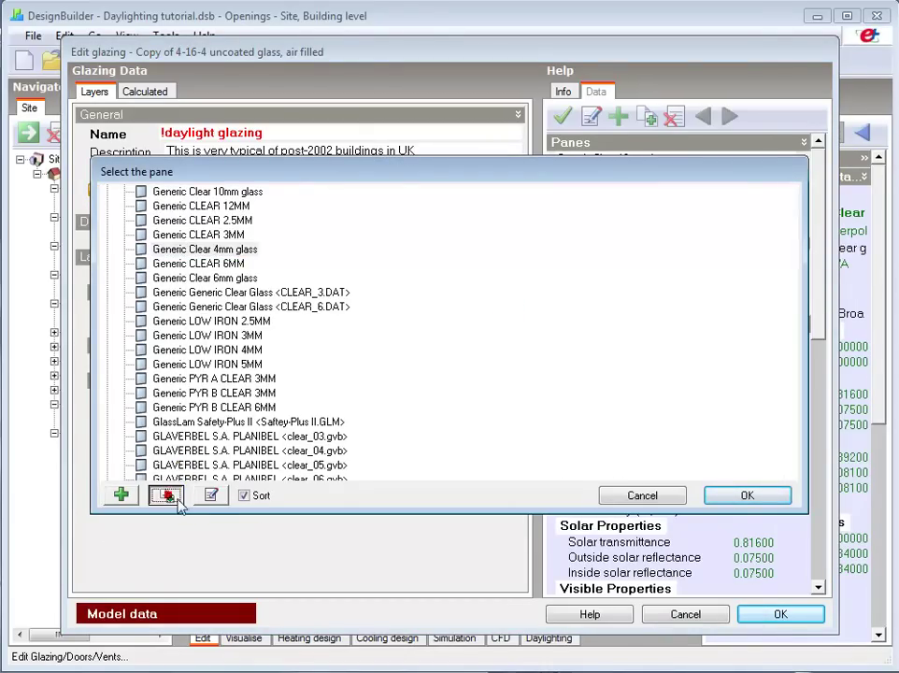
left_click(212, 495)
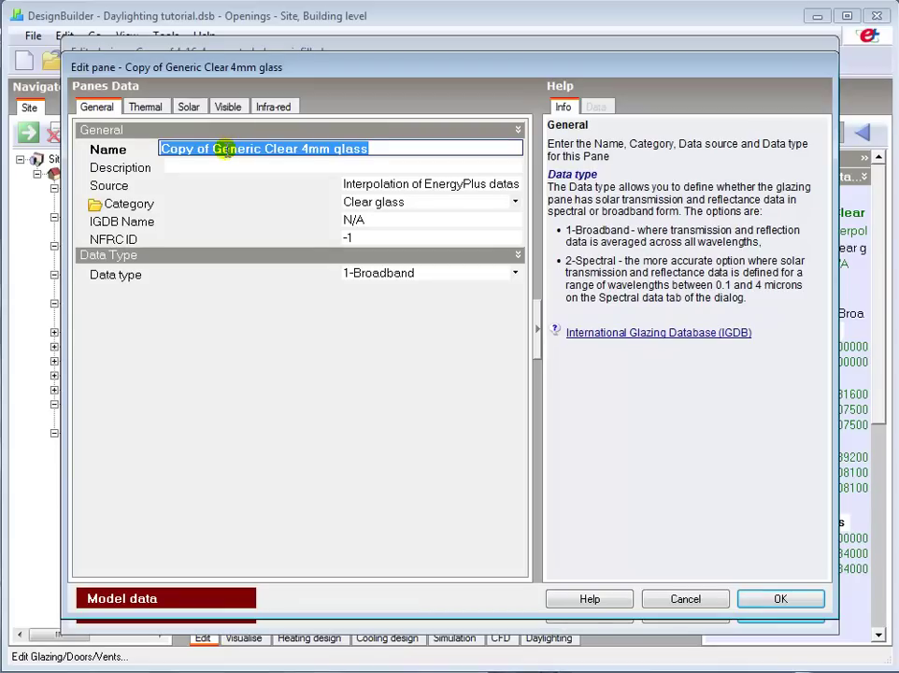
type("!daylight glass")
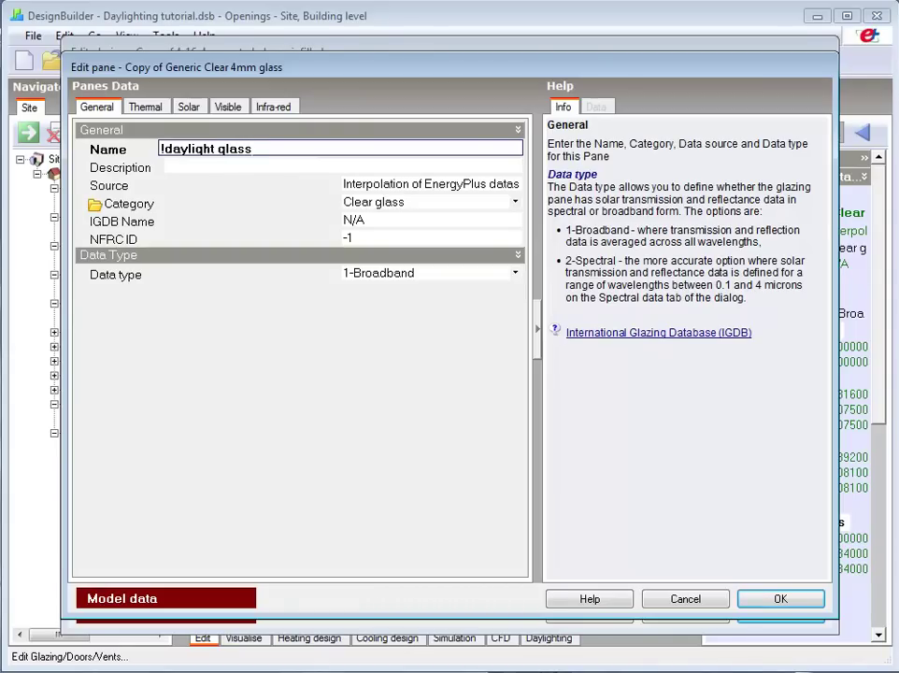
Step: Set the visible transmittance of the !daylight glass pane to 0.88 and save the pane
left_click(227, 107)
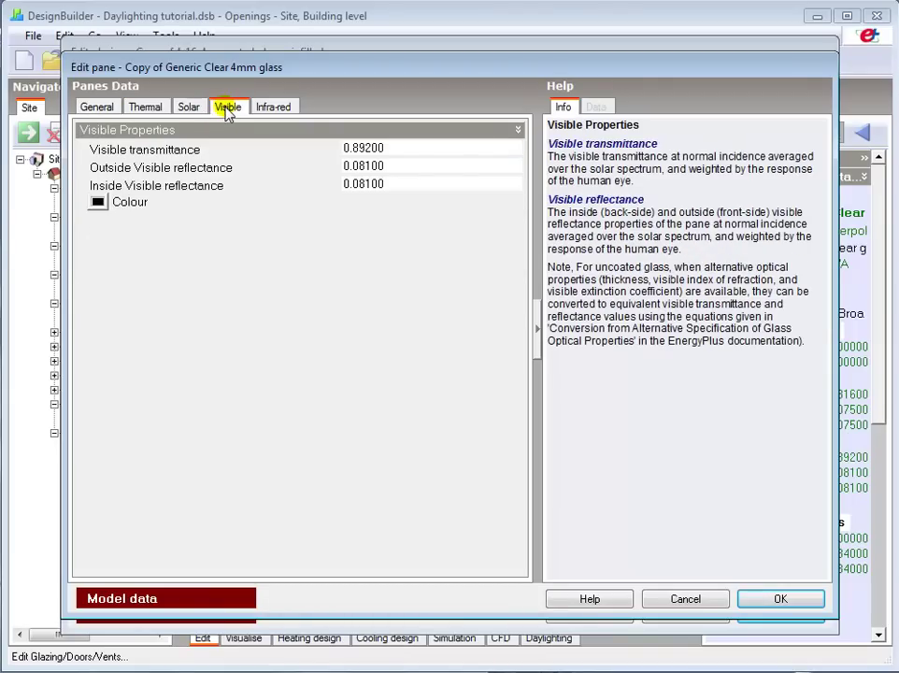
left_click(352, 148)
left_click_drag(355, 147, 415, 148)
type("88")
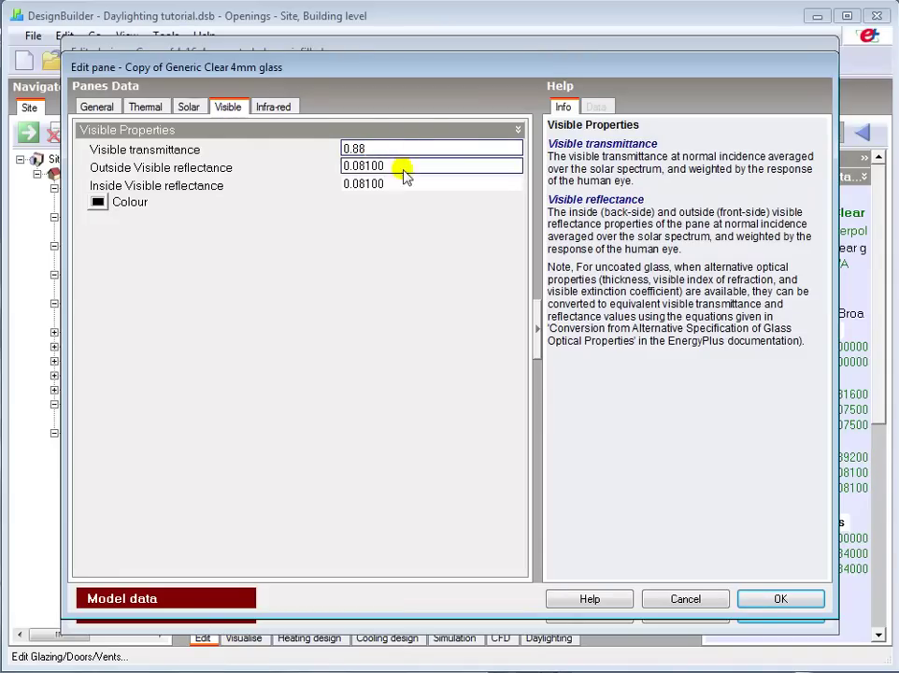
left_click(772, 599)
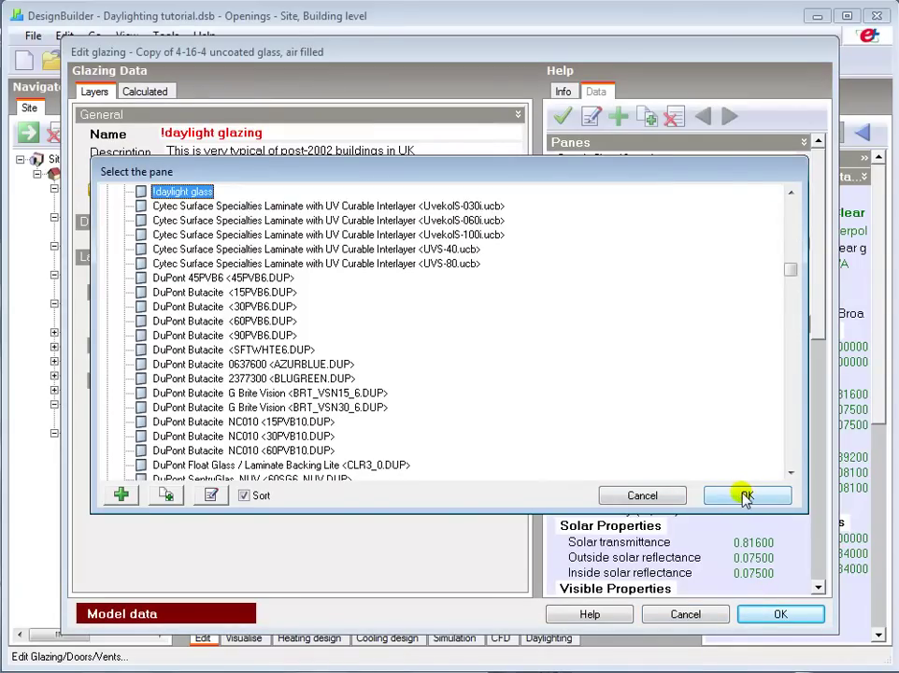
Step: Use !daylight glass as the outermost pane and assign !daylight glazing to the building's external windows
left_click(745, 497)
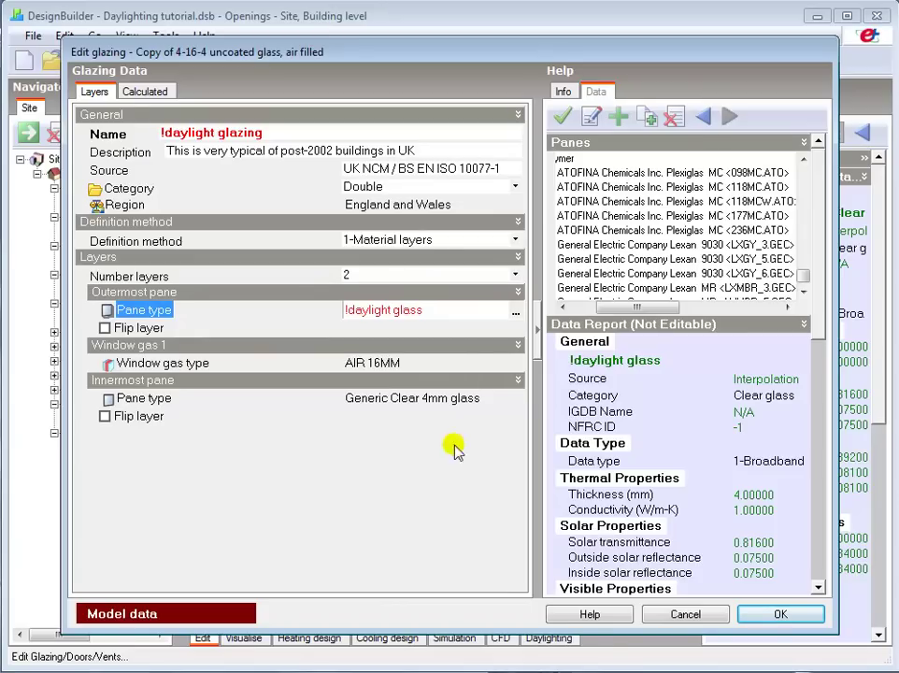
left_click(771, 616)
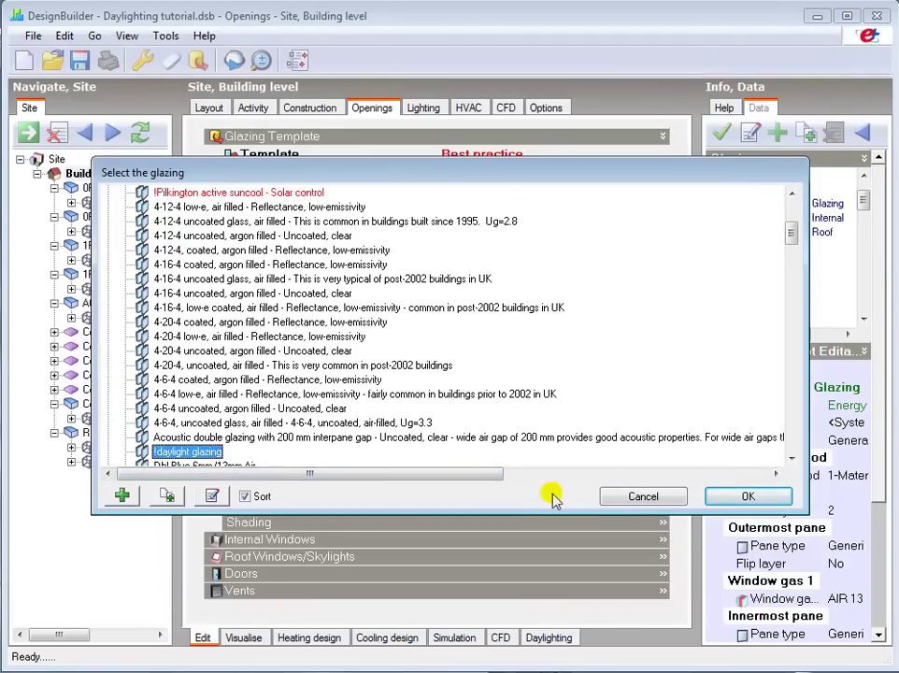
left_click(740, 496)
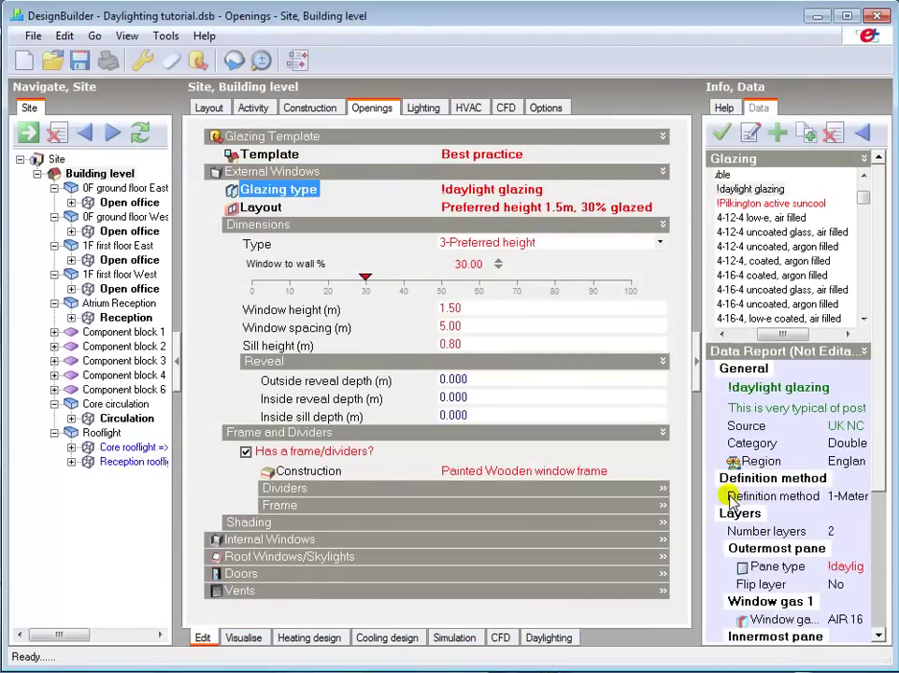
Step: Check the calculated light transmission and U-values of the !daylight glazing
left_click(468, 191)
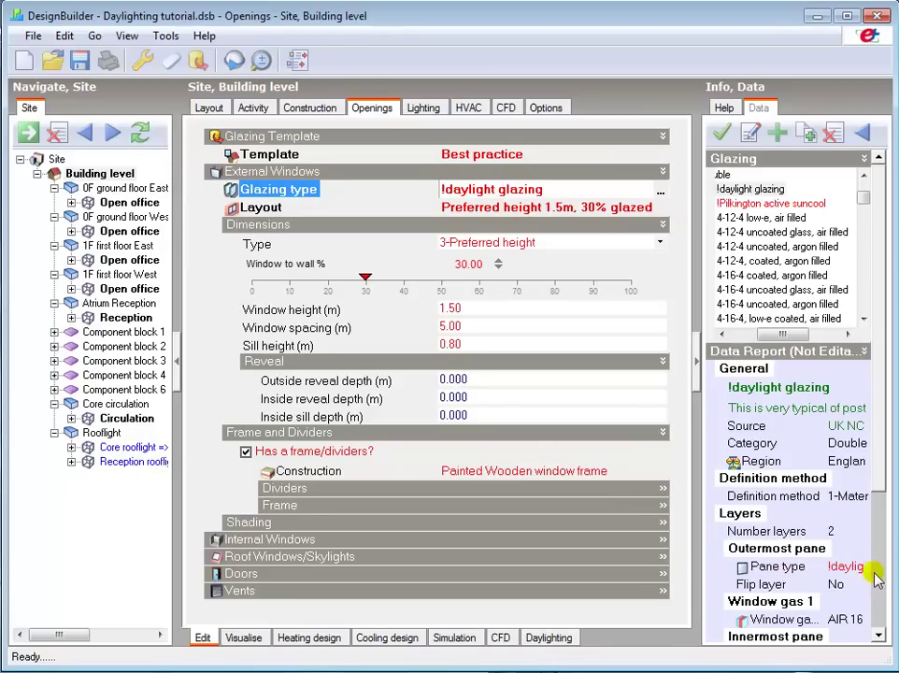
left_click(882, 621)
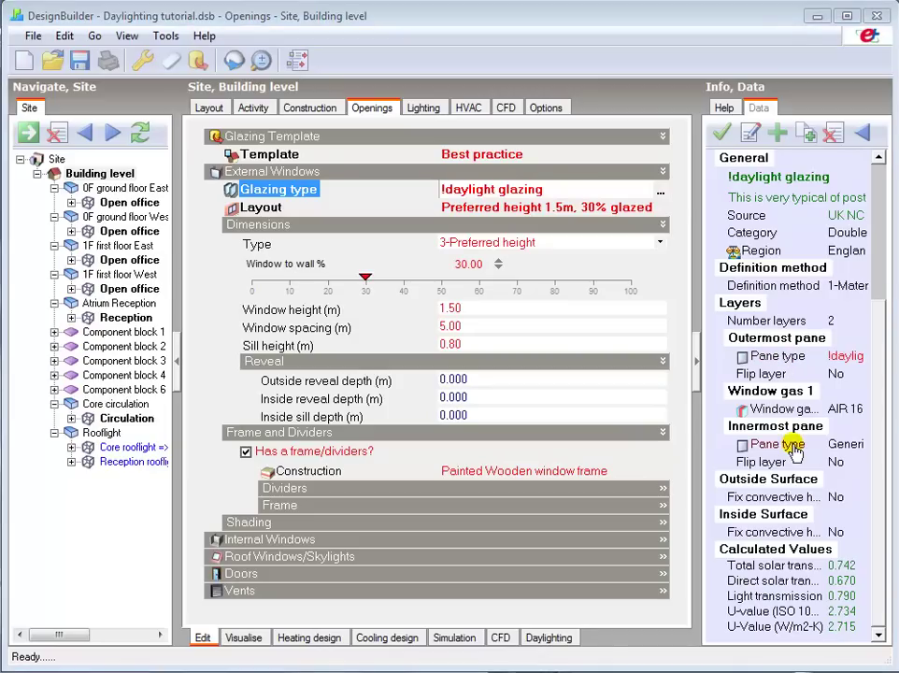
Step: Inspect the surface properties of the innermost Gypsum Plastering layer in the external wall construction, leaving the construction unmodified
left_click(314, 109)
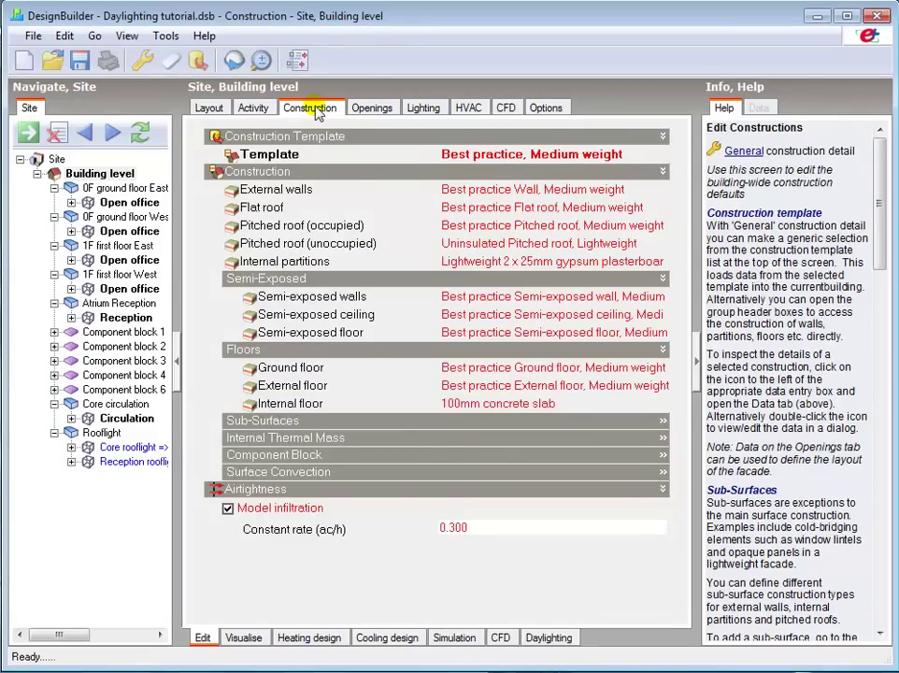
left_click(266, 189)
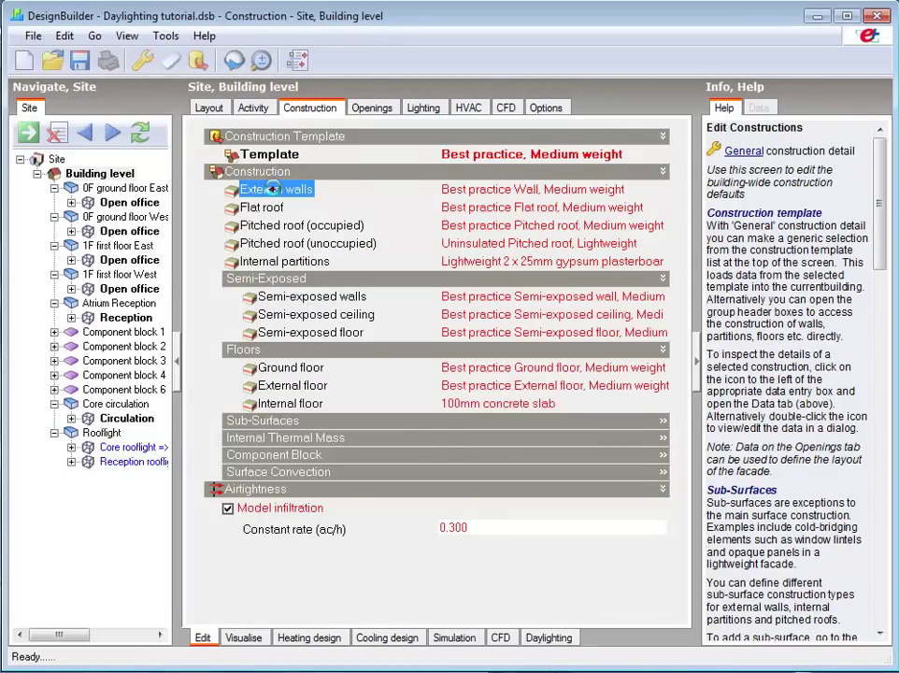
left_click(659, 192)
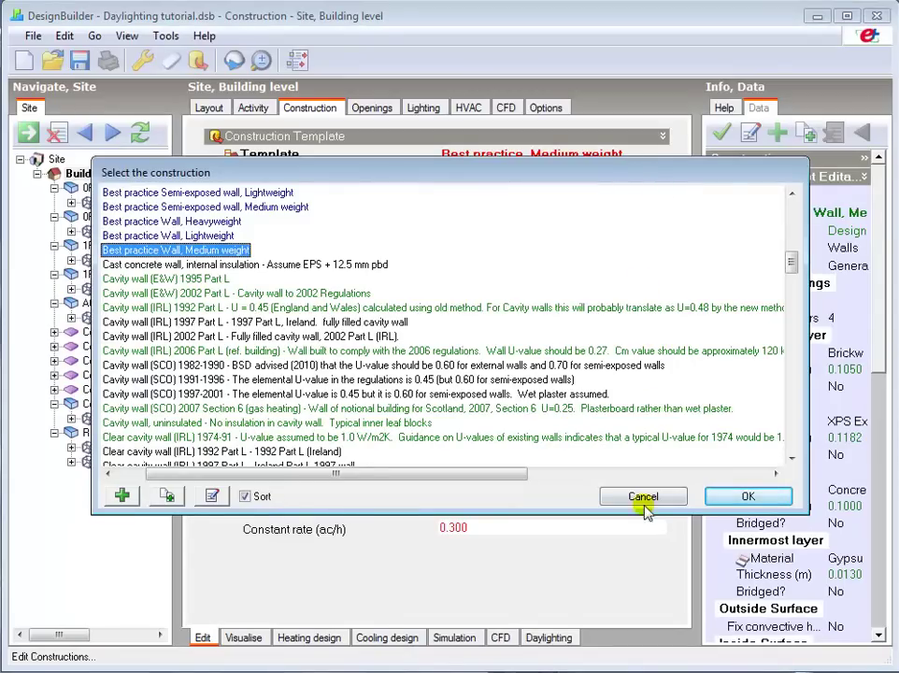
left_click(210, 495)
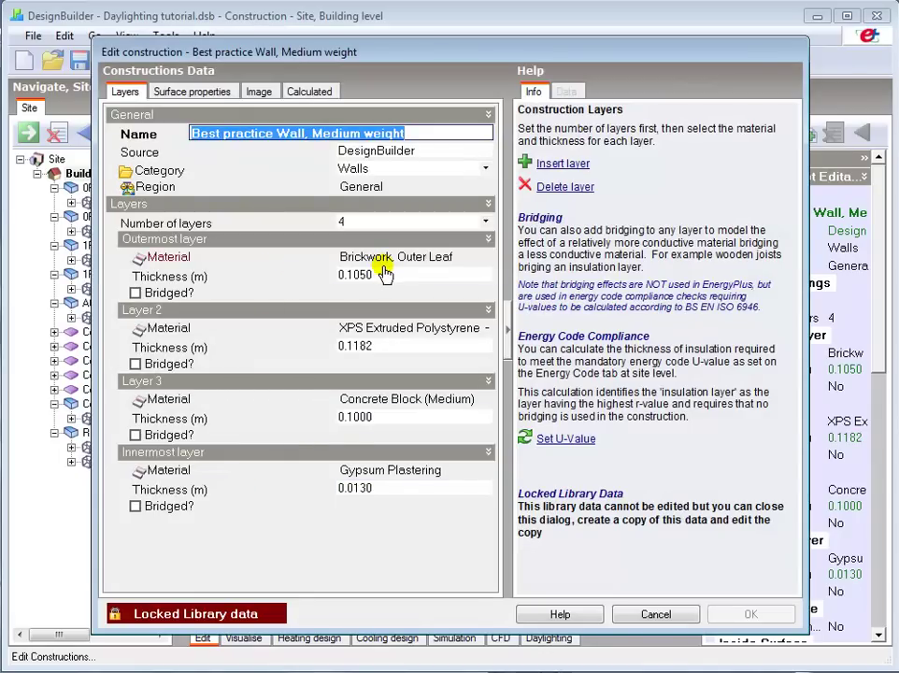
left_click(191, 470)
left_click_drag(793, 411, 792, 534)
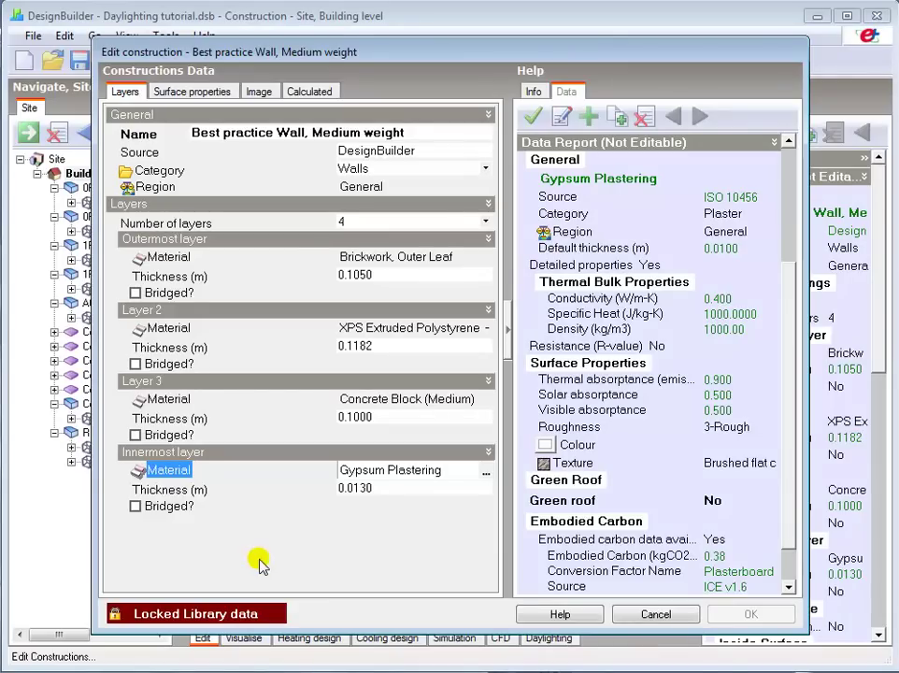
left_click(655, 614)
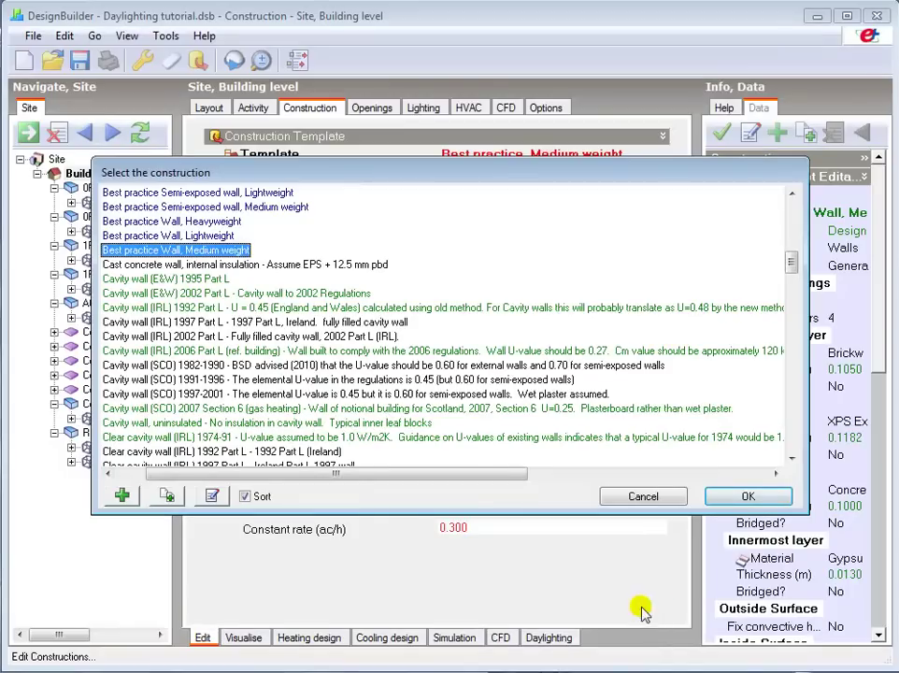
left_click(635, 495)
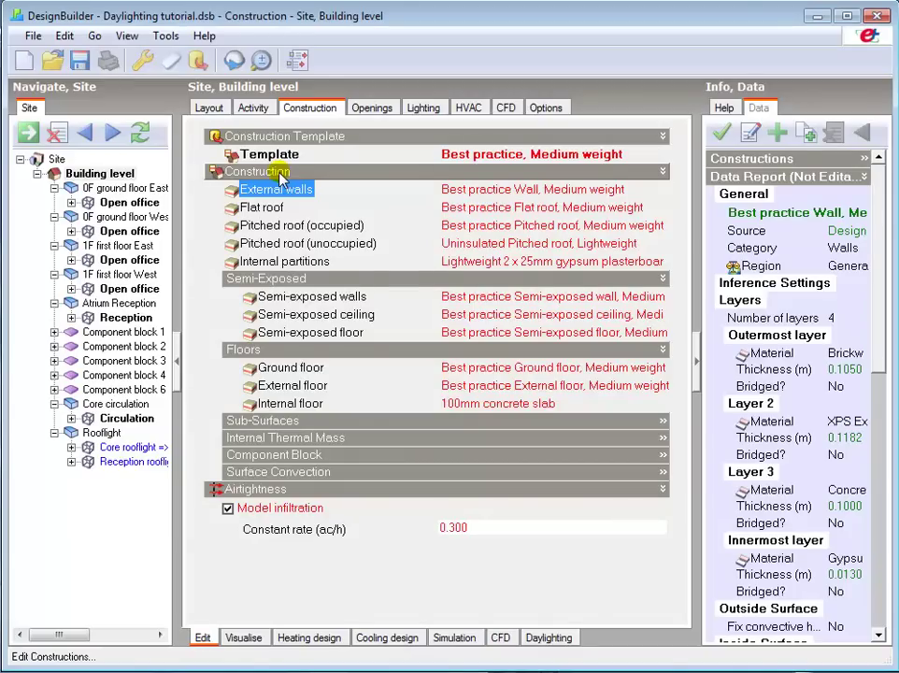
Step: Show the site-level location data with the site details, including elevation, wind exposure and orientation
left_click(58, 161)
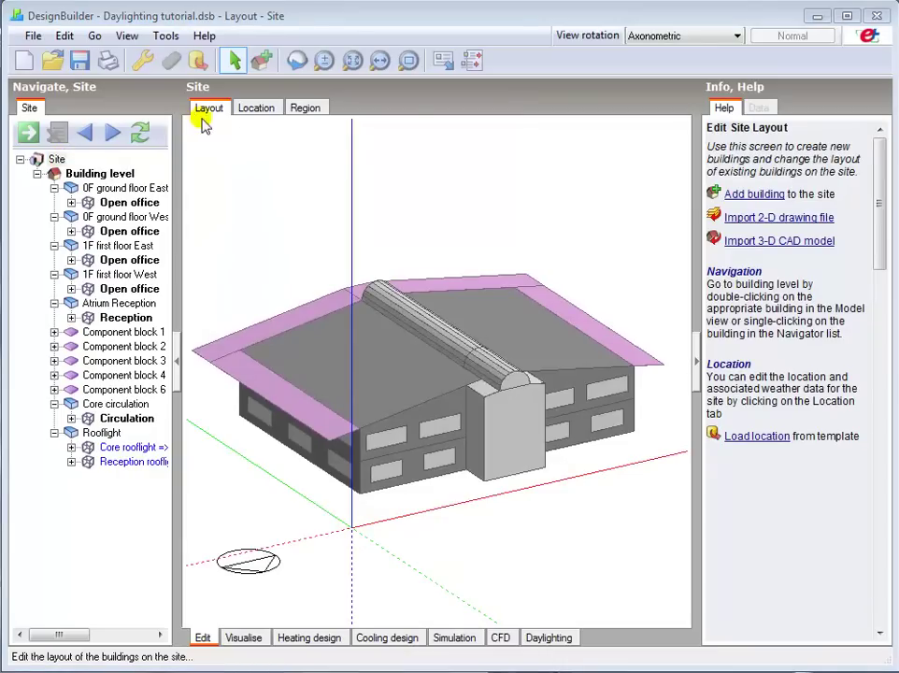
left_click(247, 110)
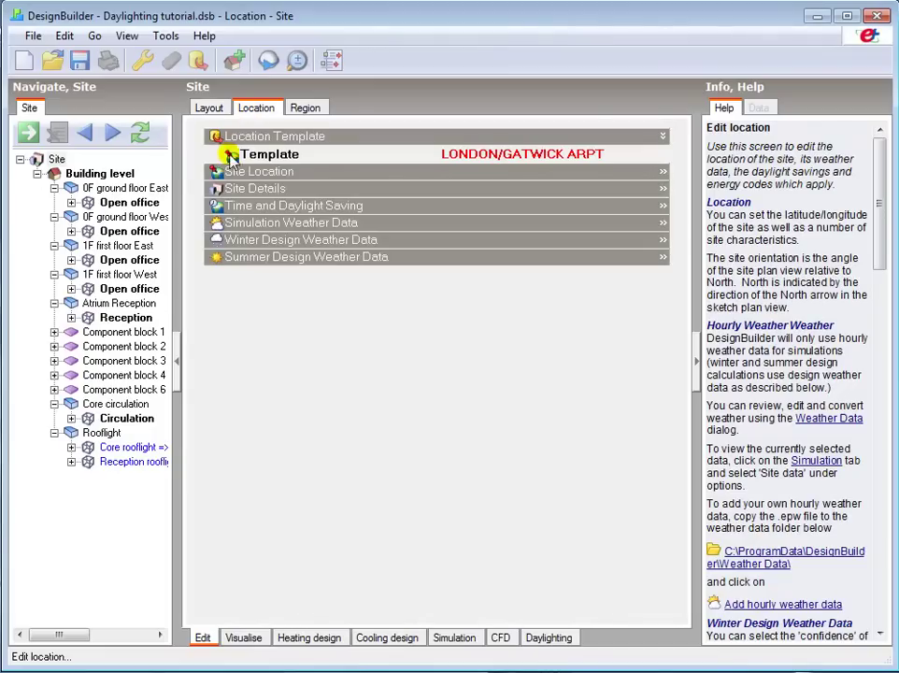
left_click(236, 190)
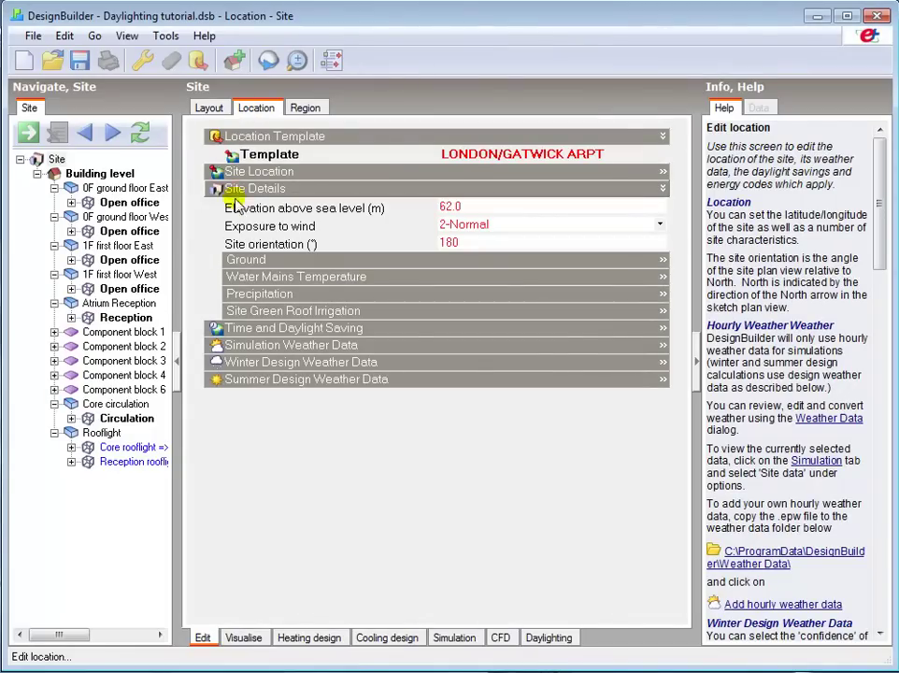
Step: Show the site's ground data and review its surface reflection values and snow modifiers
left_click(245, 261)
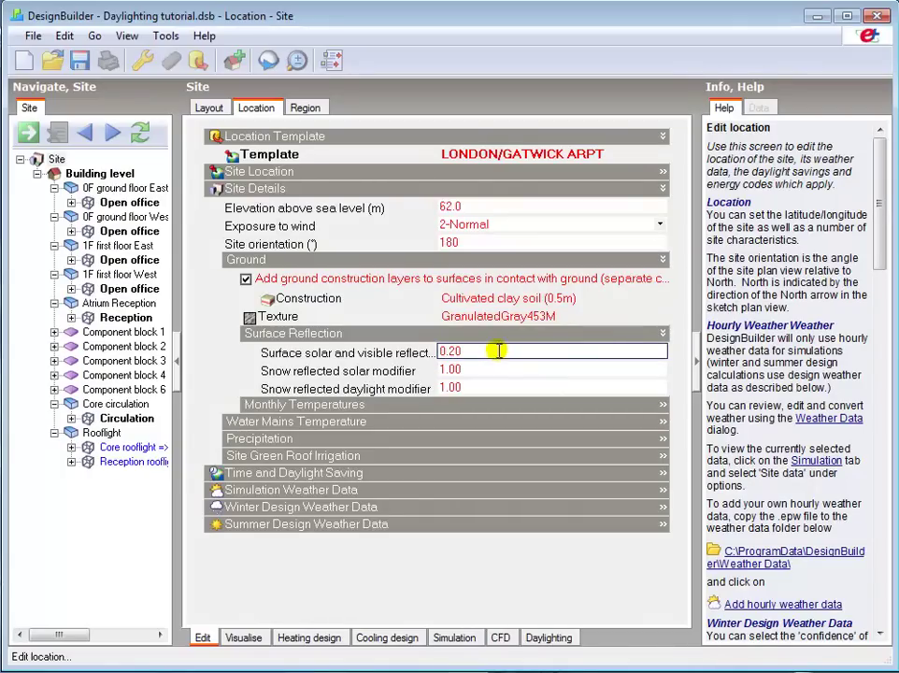
left_click(371, 368)
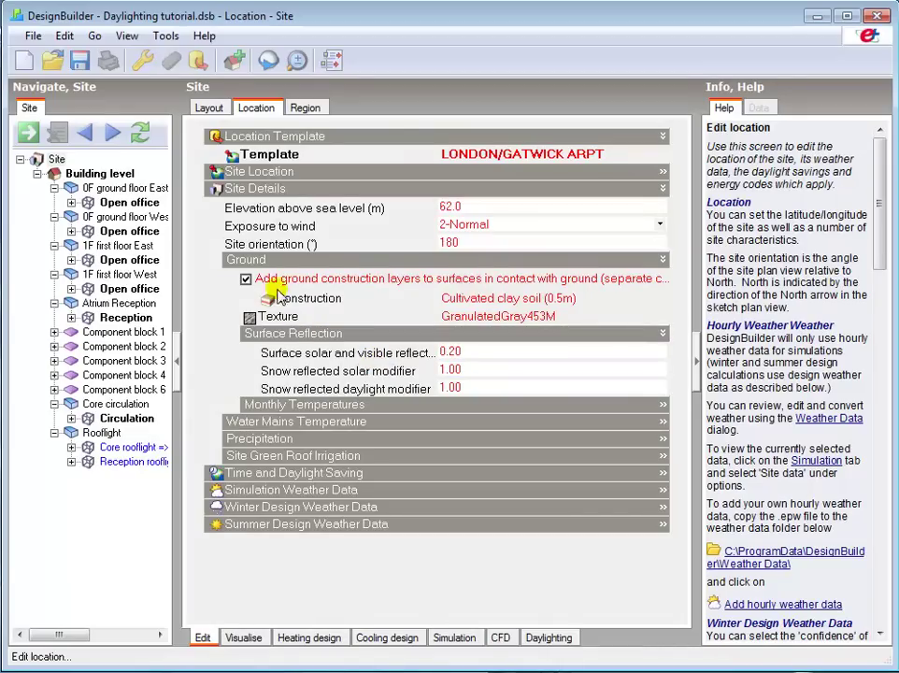
Step: Open the construction data of Component block 1 at the roof's edge and switch Shades and reflects off and back on
left_click(95, 175)
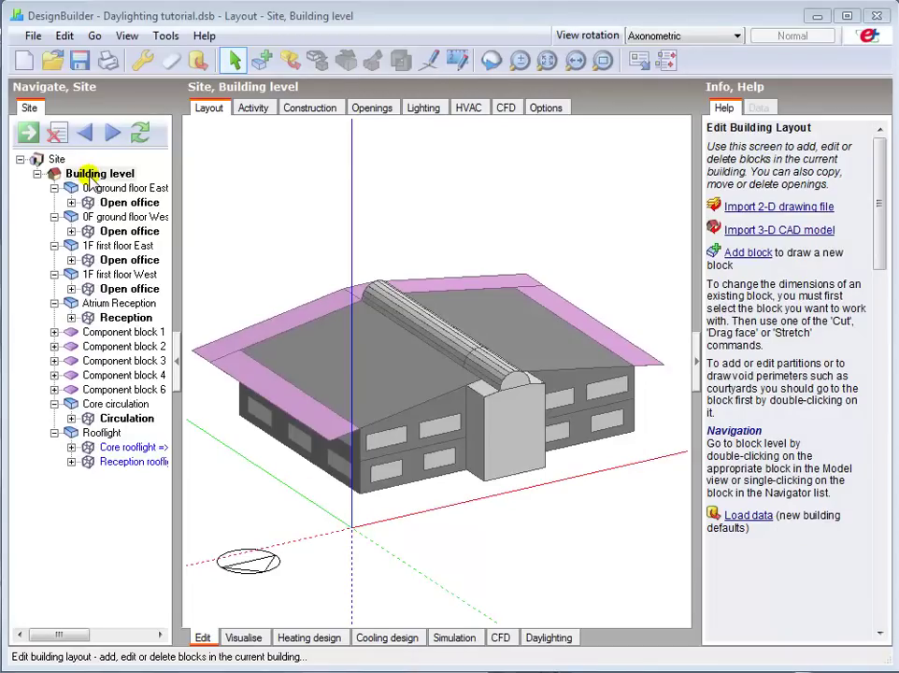
left_click(285, 397)
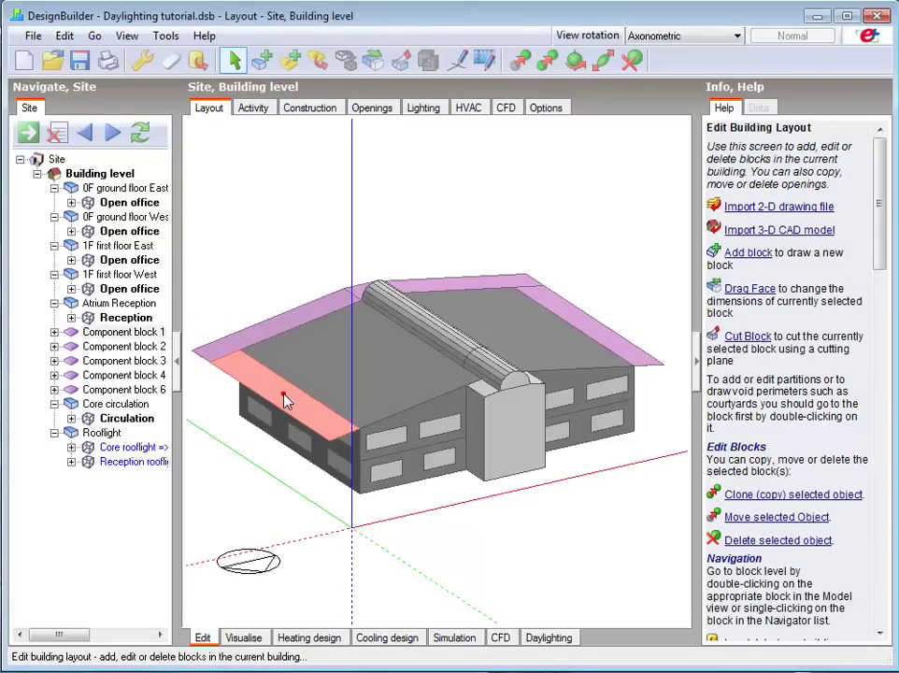
double_click(286, 397)
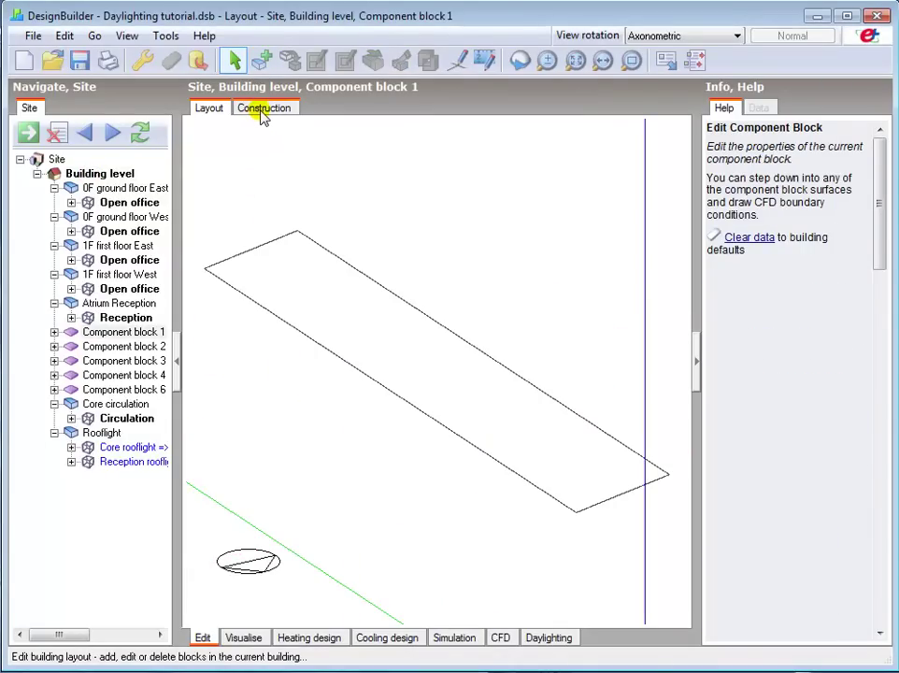
left_click(259, 111)
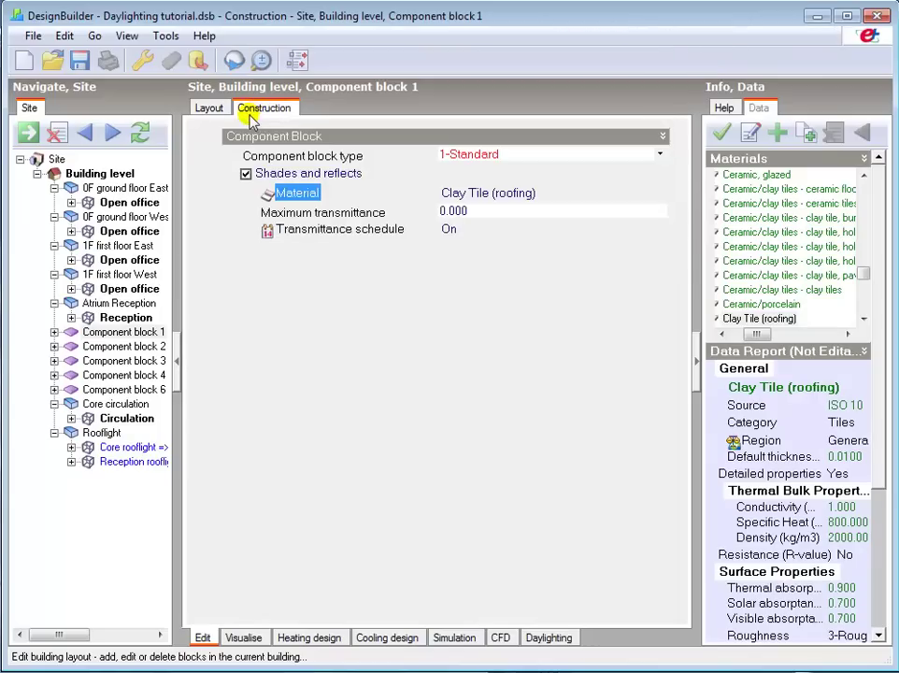
left_click(245, 174)
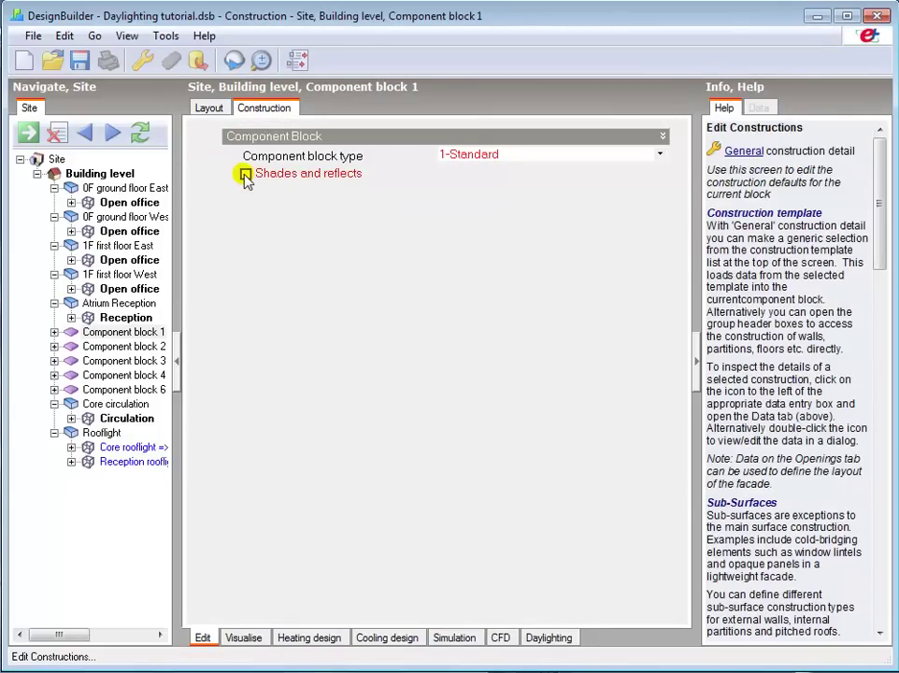
left_click(245, 173)
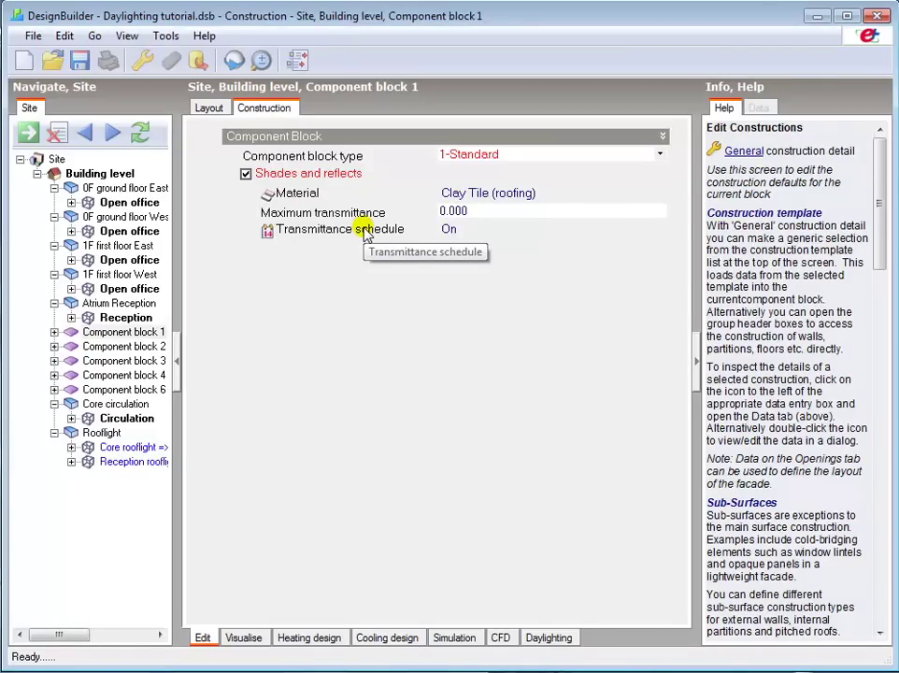
Step: Inspect the surface properties of the component block's Clay Tile (roofing) material, leaving the material unmodified
left_click(457, 196)
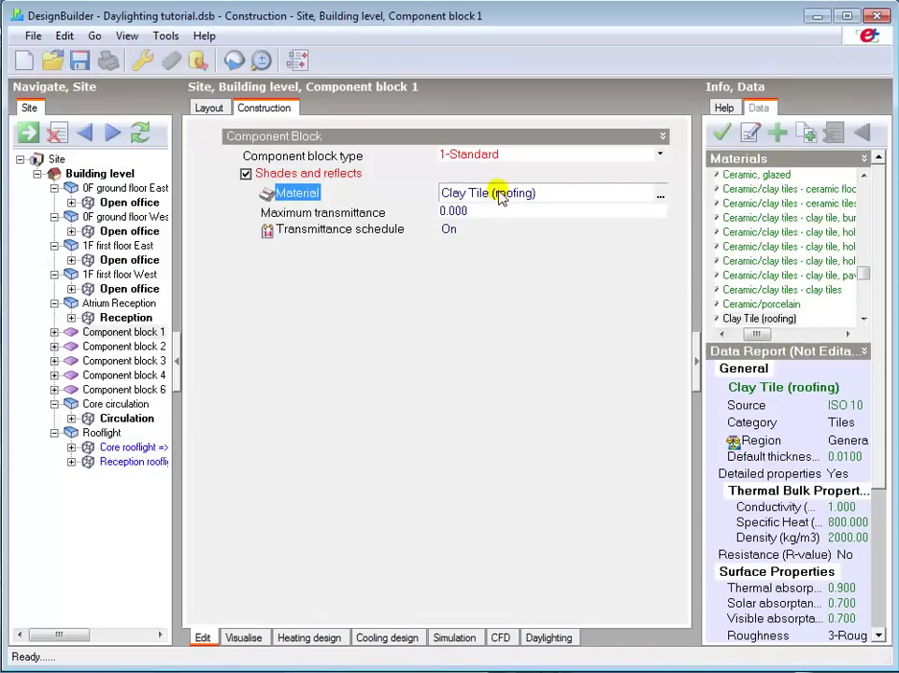
left_click(751, 133)
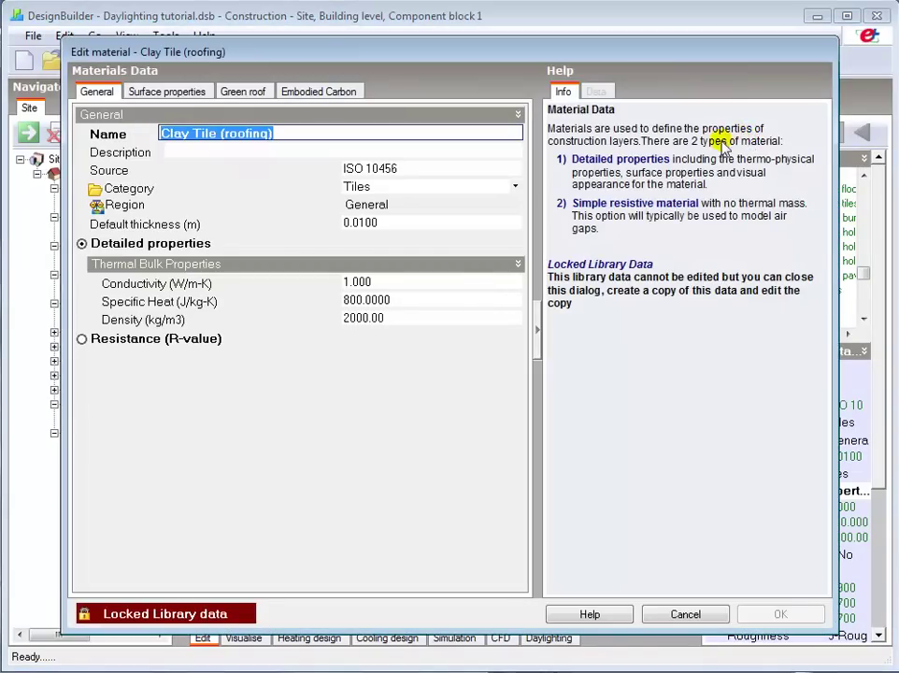
left_click(186, 96)
left_click(188, 99)
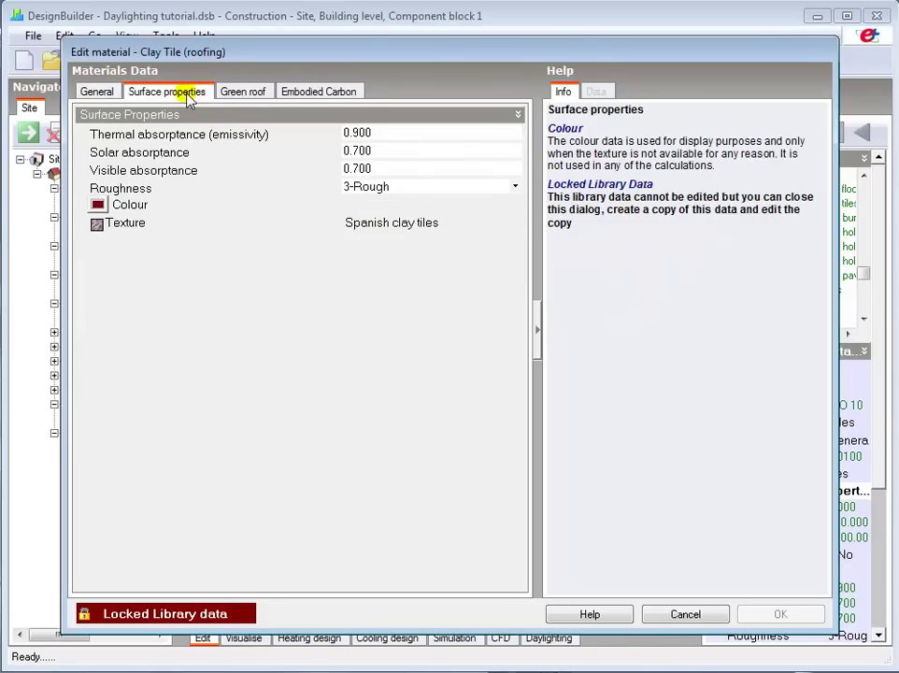
left_click(676, 616)
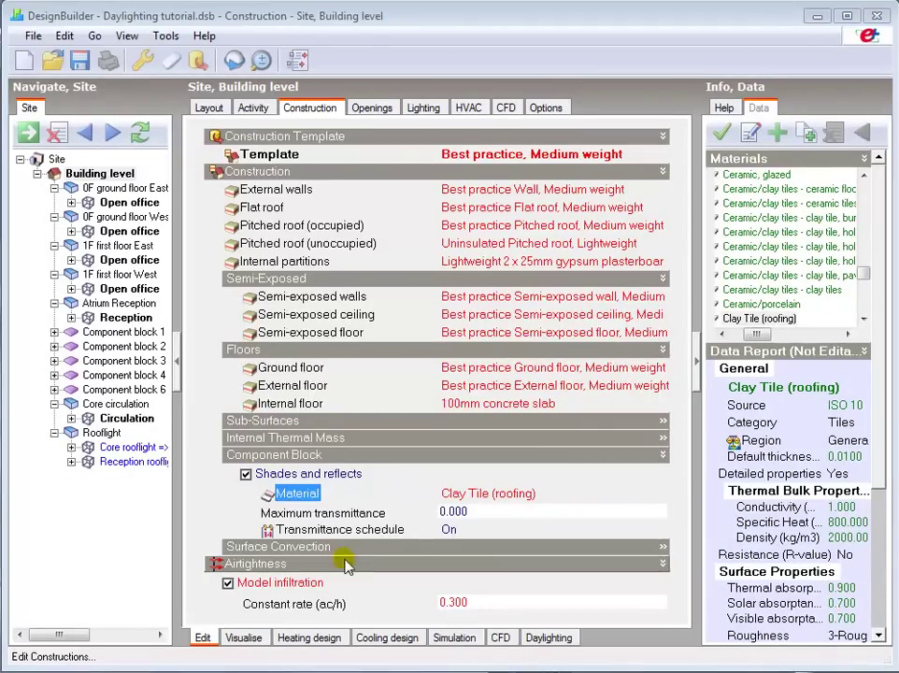
Step: Open the building's daylighting calculation options and enter Tutorial 1 as the calculation description
left_click(550, 638)
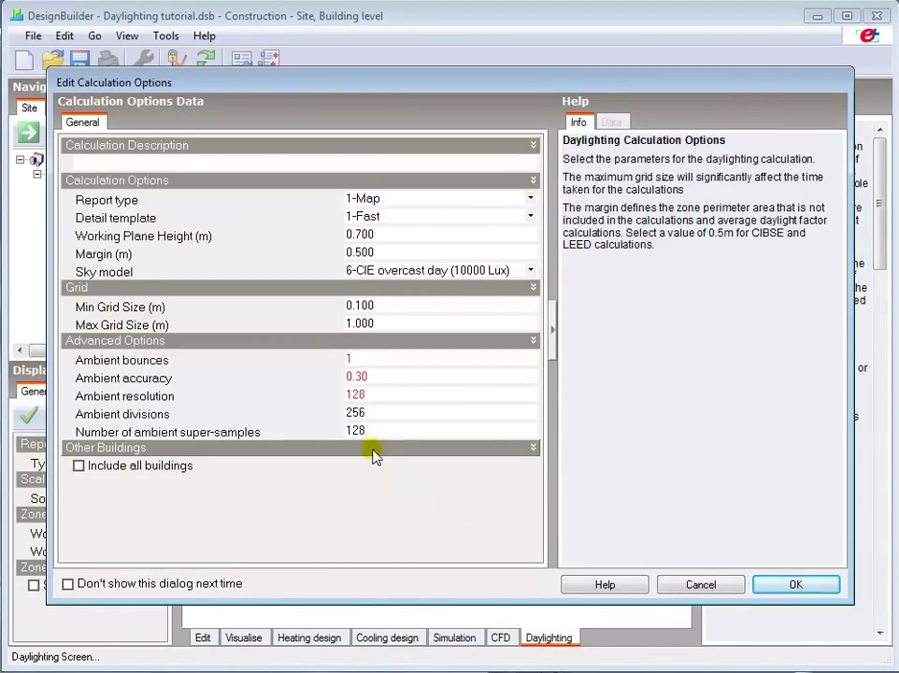
left_click(150, 147)
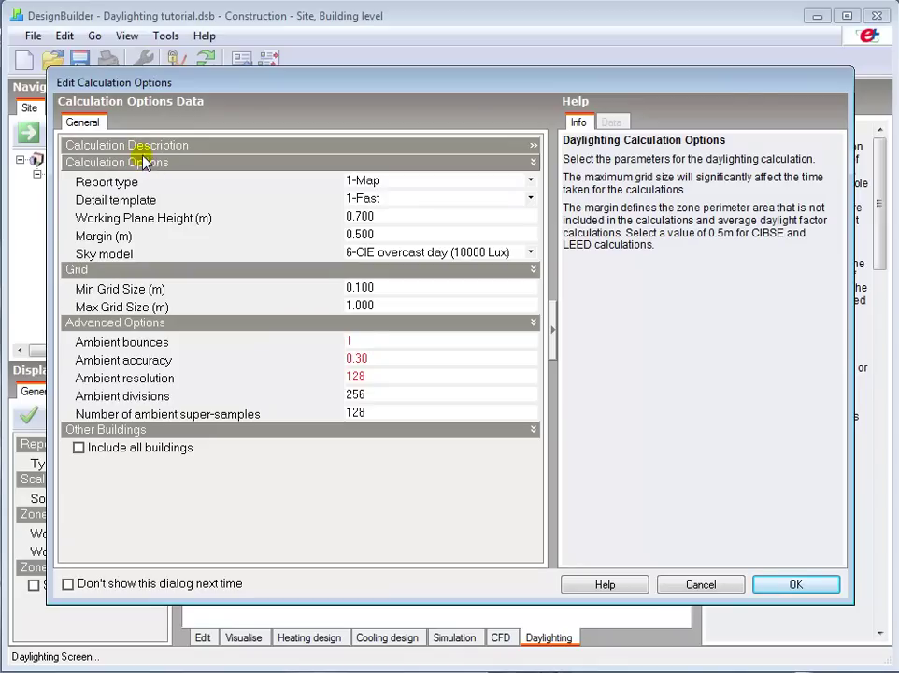
left_click(140, 147)
left_click(136, 163)
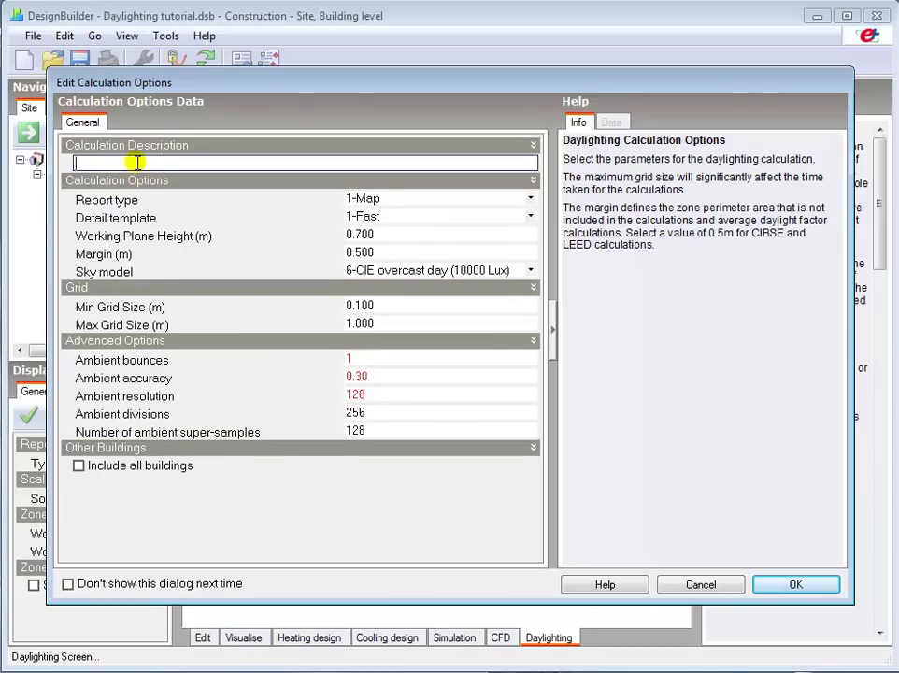
type("Tutorial")
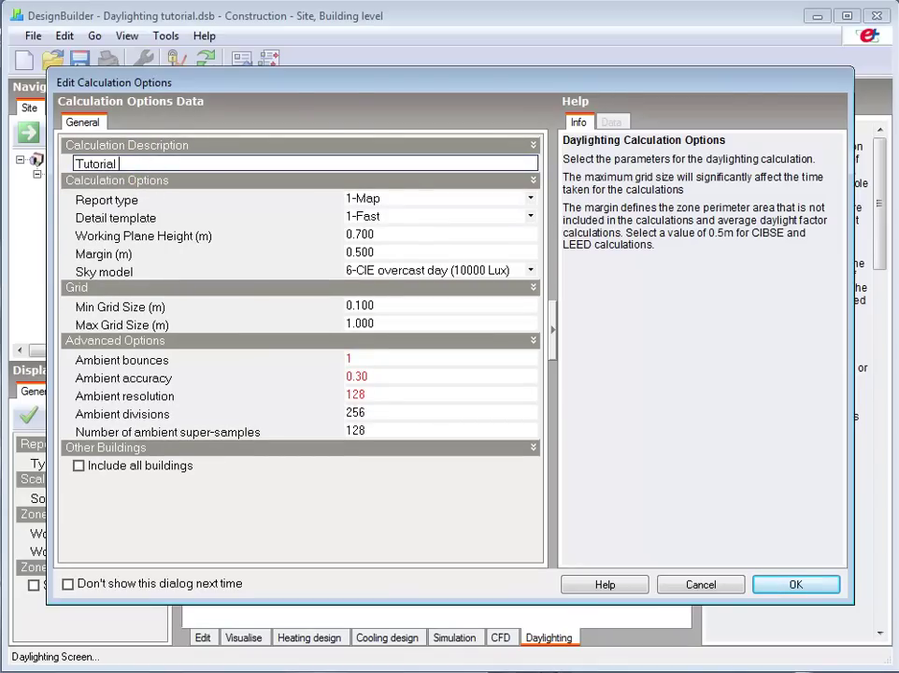
type(" 1")
Step: Try the 3-LEED v2 Credit EQ8.1 Report type and check the working plane height it applies
left_click(529, 199)
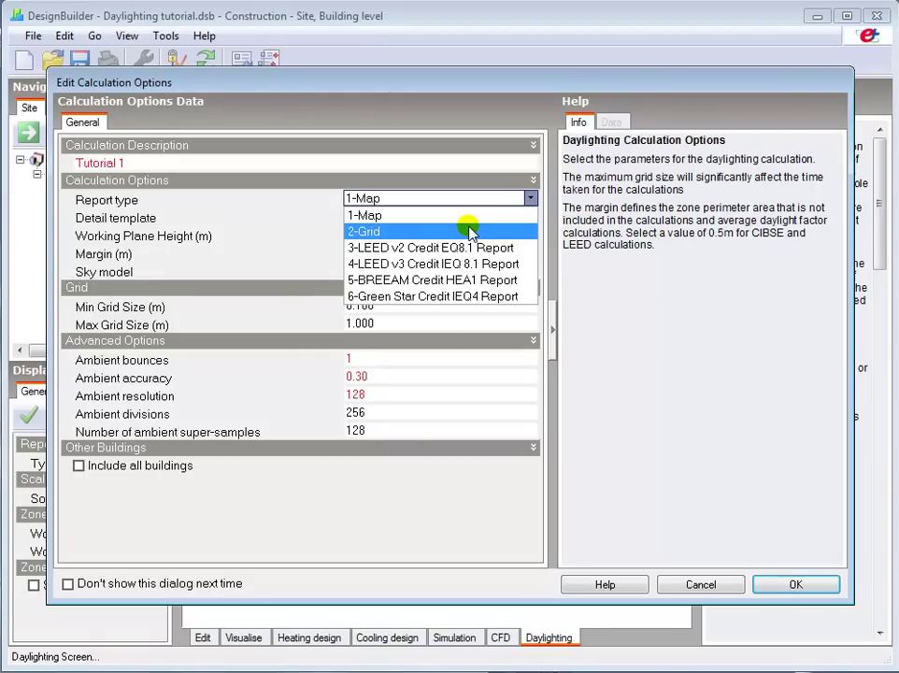
left_click(374, 247)
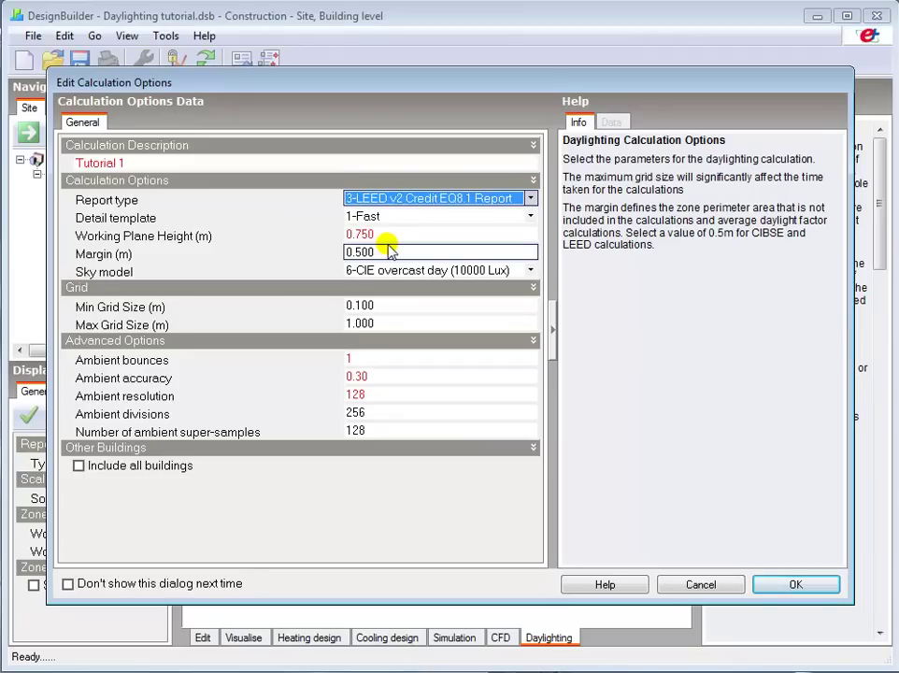
left_click(387, 235)
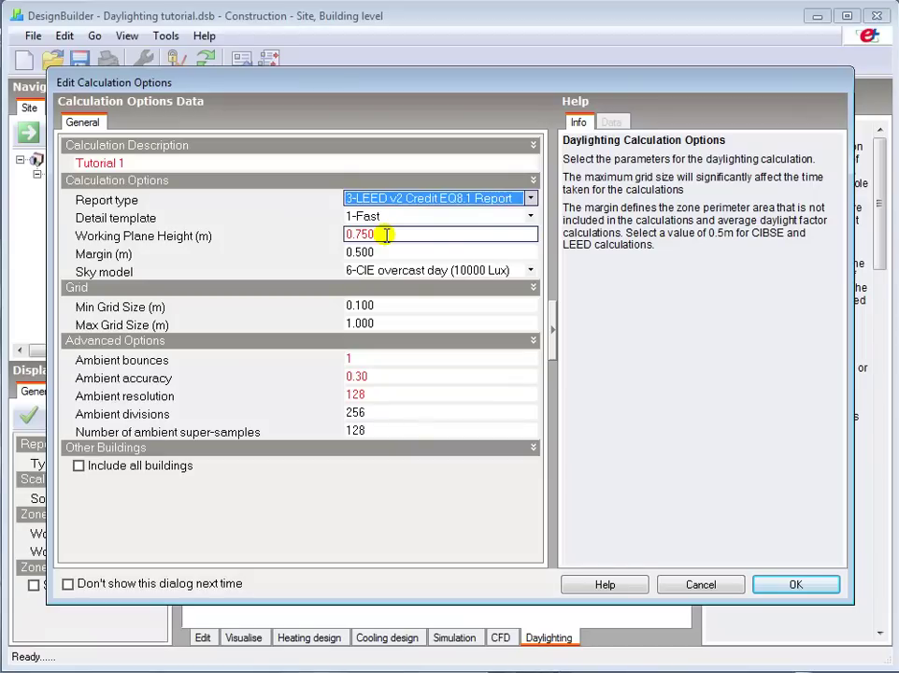
Step: Set the report type to 5-BREEAM Credit HEA1 Report and the detail template to 4-Good
left_click(453, 196)
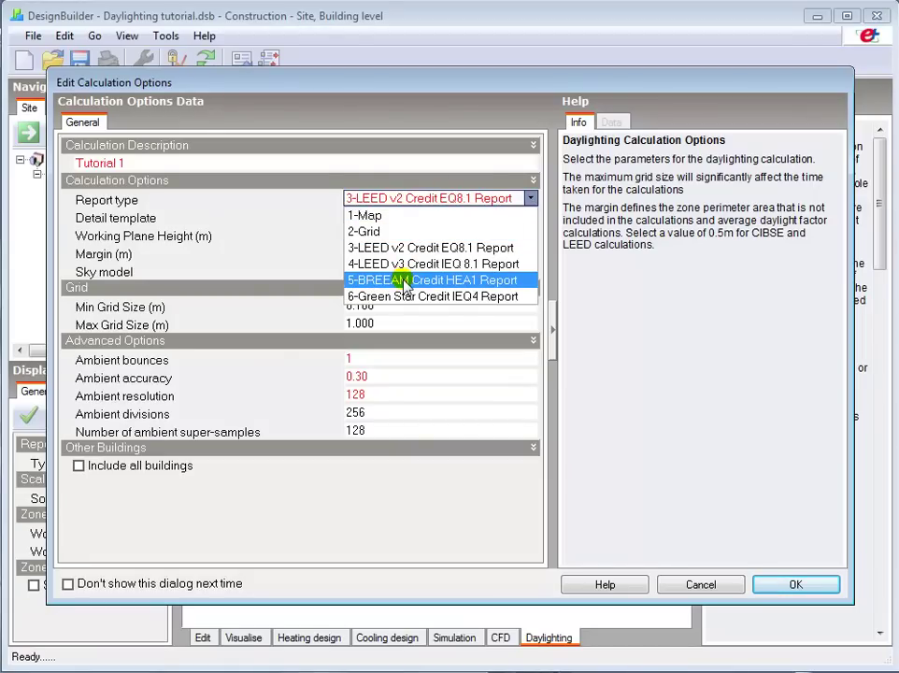
left_click(406, 280)
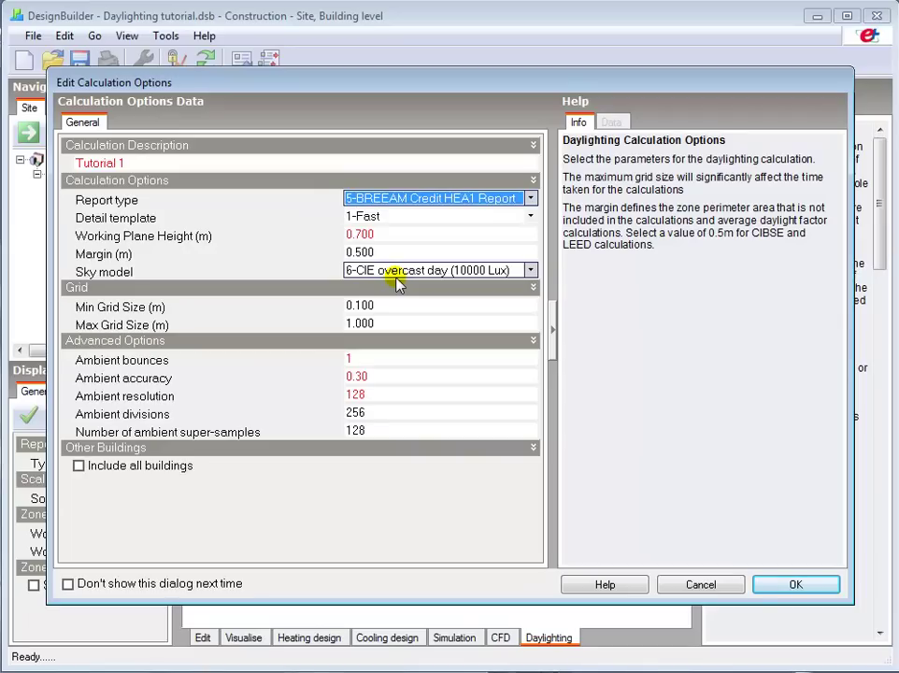
left_click(479, 235)
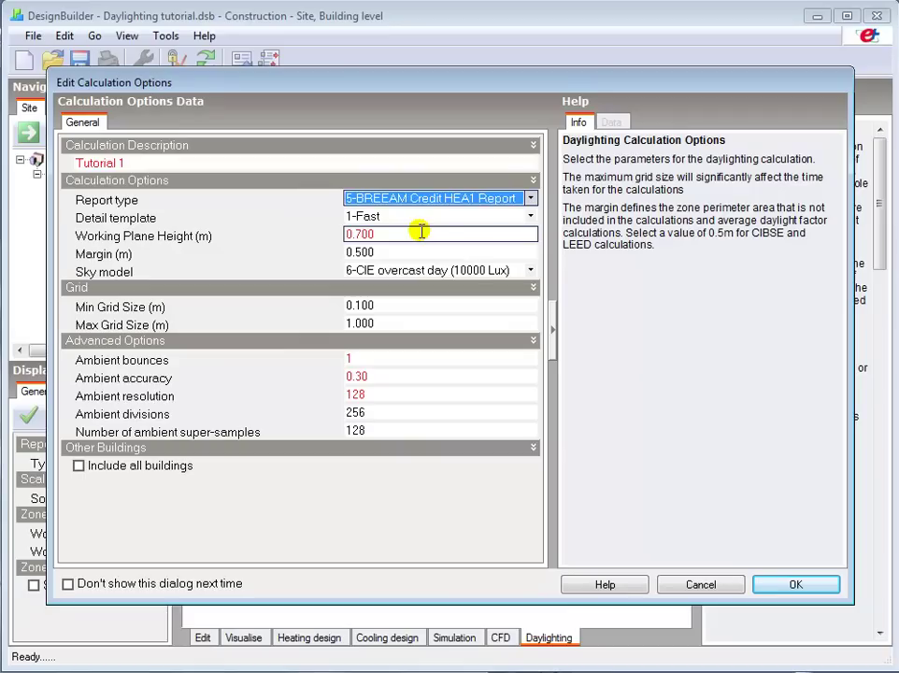
left_click(505, 218)
left_click(527, 218)
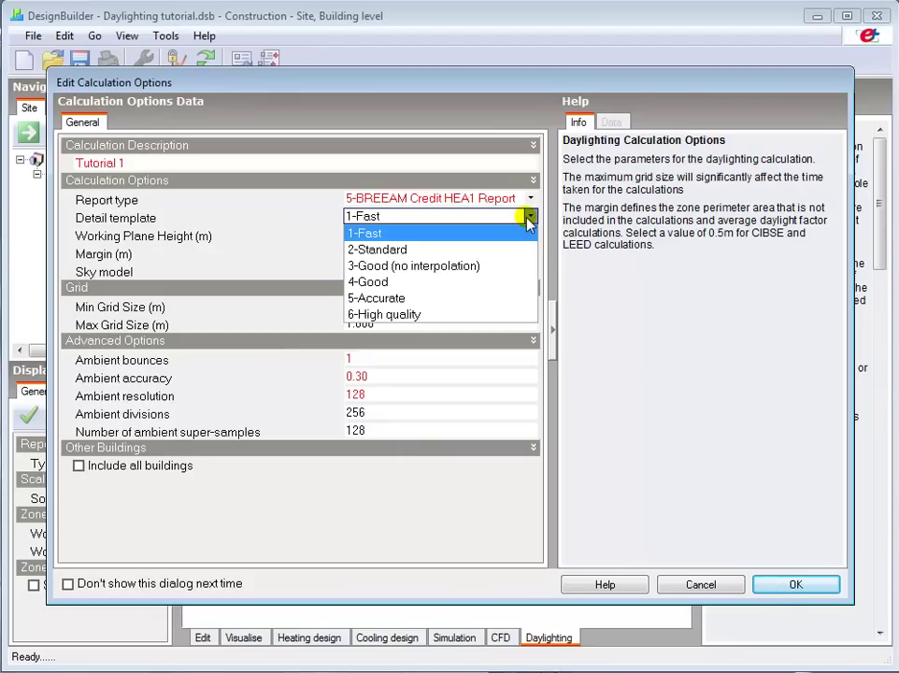
left_click(395, 284)
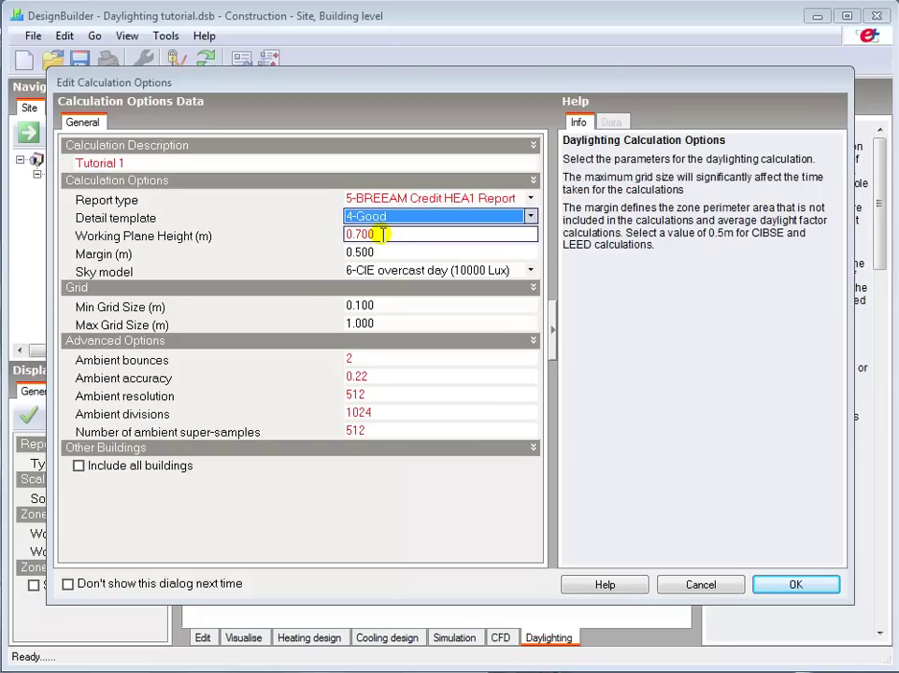
Step: Review the margin and grid sizes, keep the 6-CIE overcast day (10000 Lux) sky model, and run the daylighting calculation
left_click(381, 250)
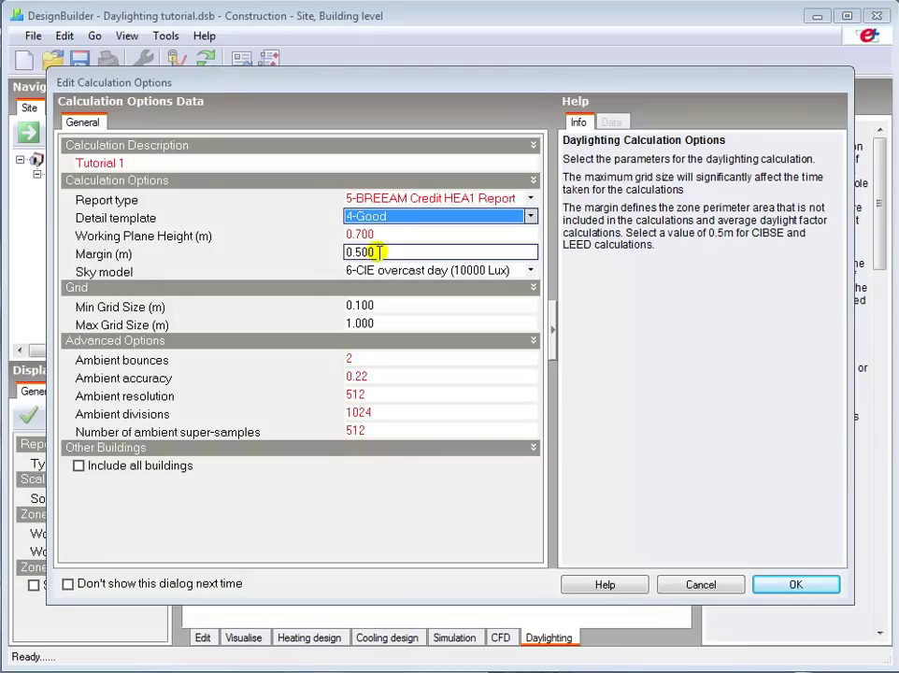
left_click(531, 270)
left_click(533, 273)
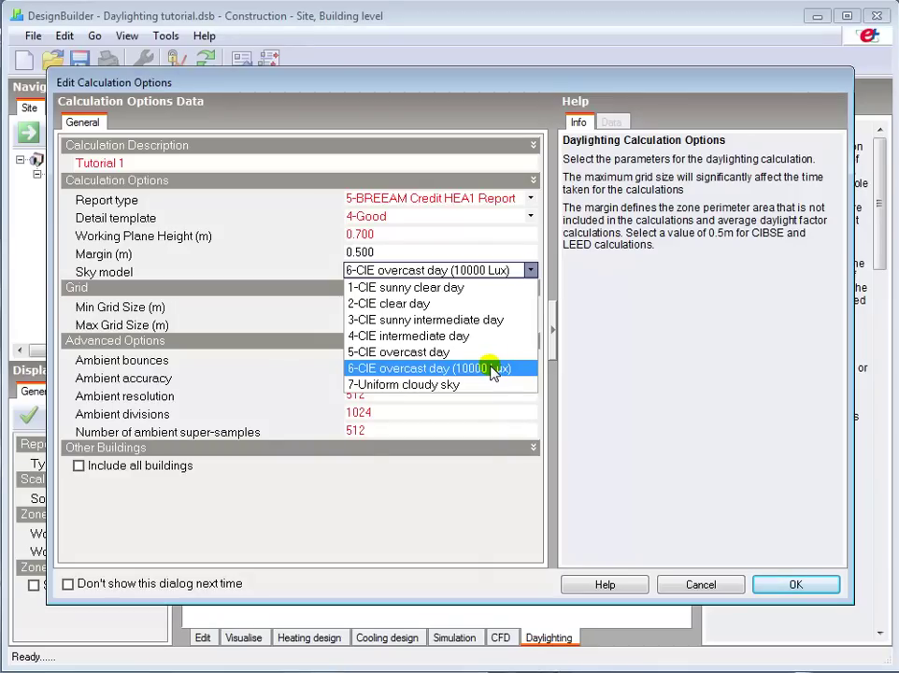
left_click(531, 270)
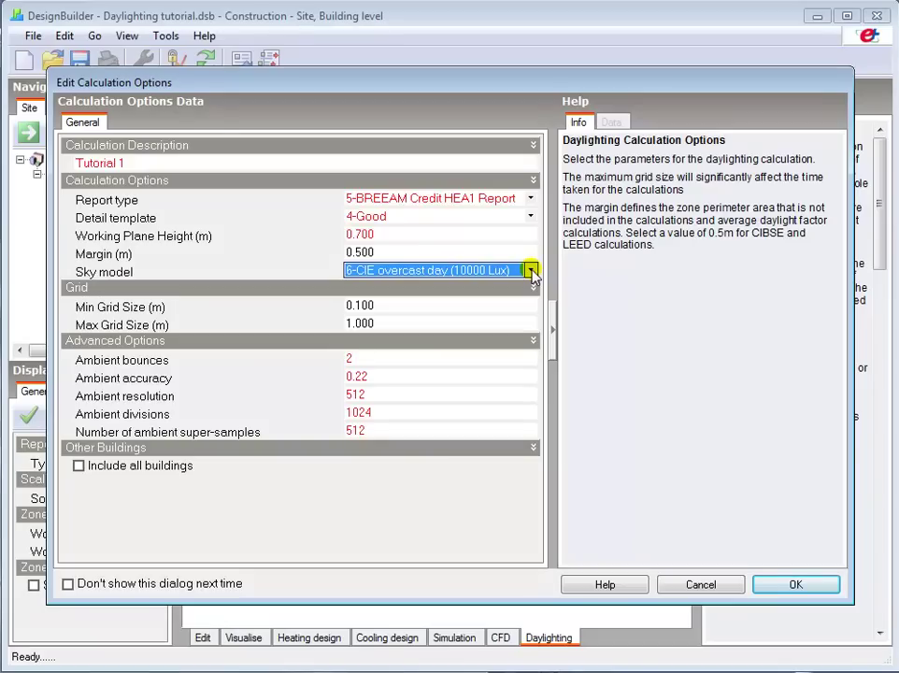
left_click(423, 320)
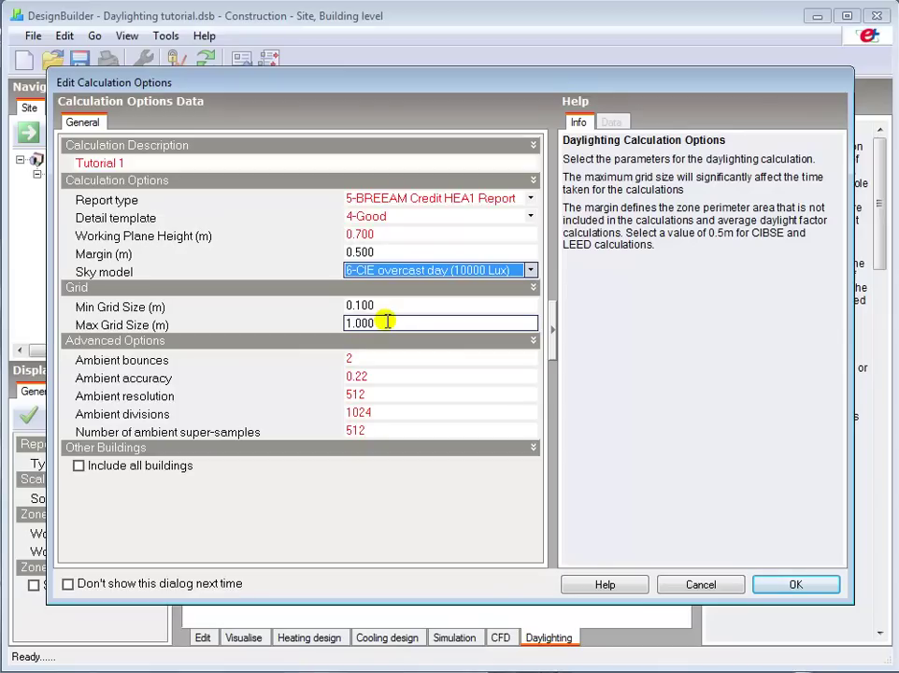
left_click(383, 310)
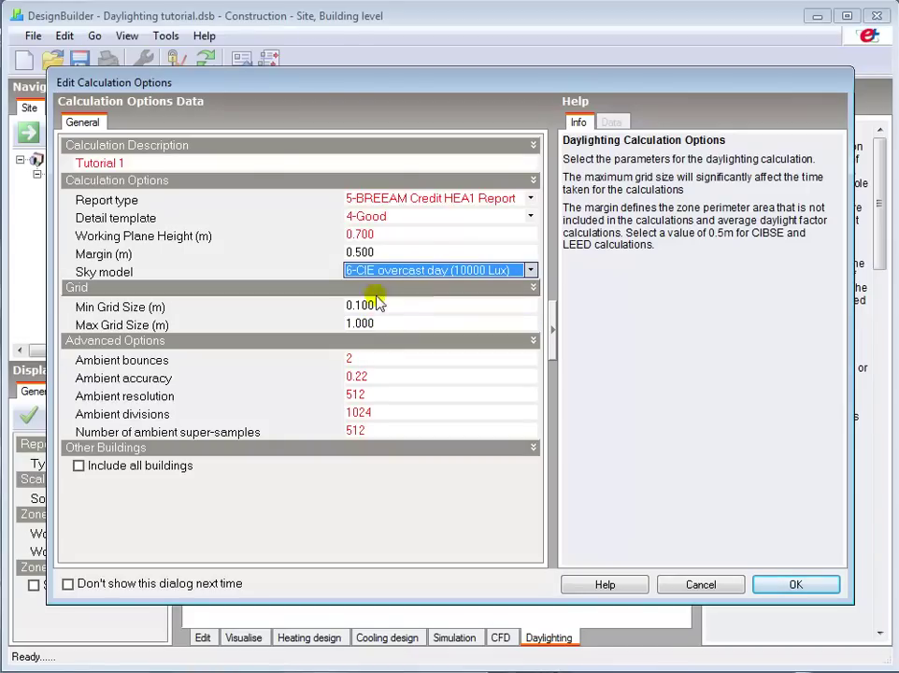
left_click(386, 217)
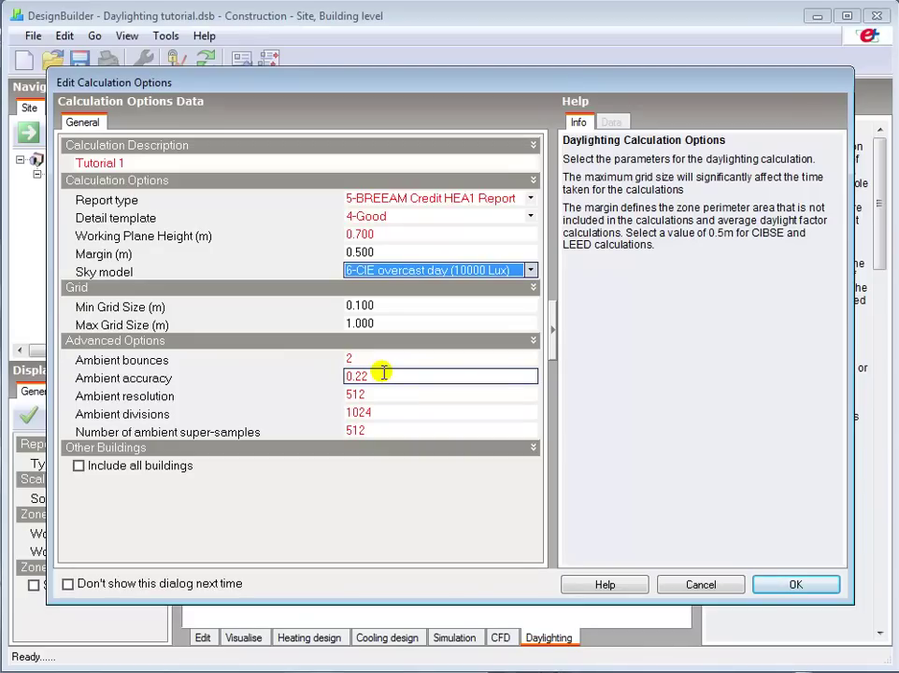
left_click(795, 586)
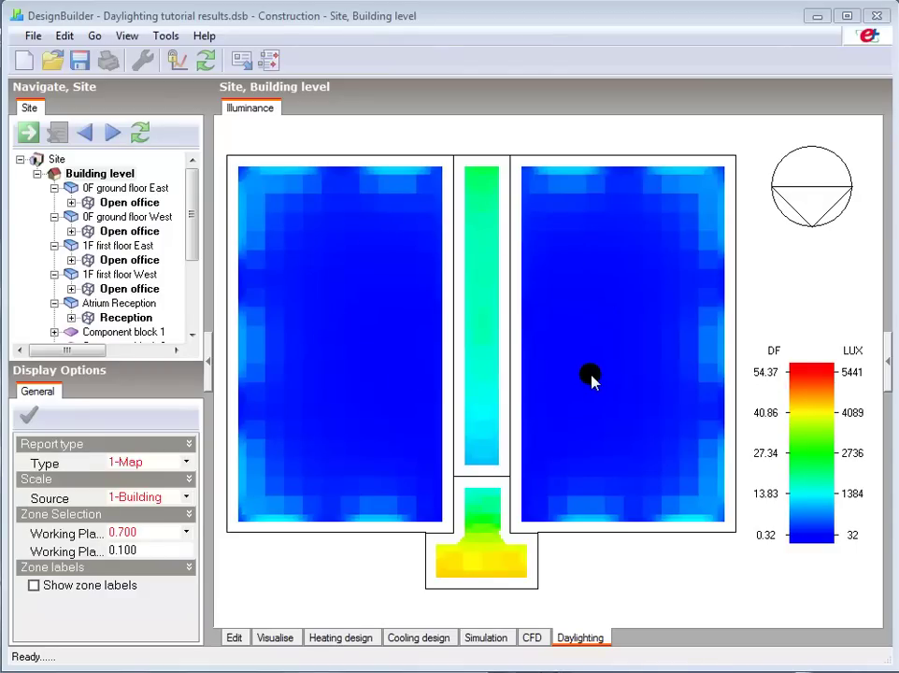
Step: View the illuminance maps of the ground floor East open office and its block, returning to the whole-building map each time
left_click(118, 203)
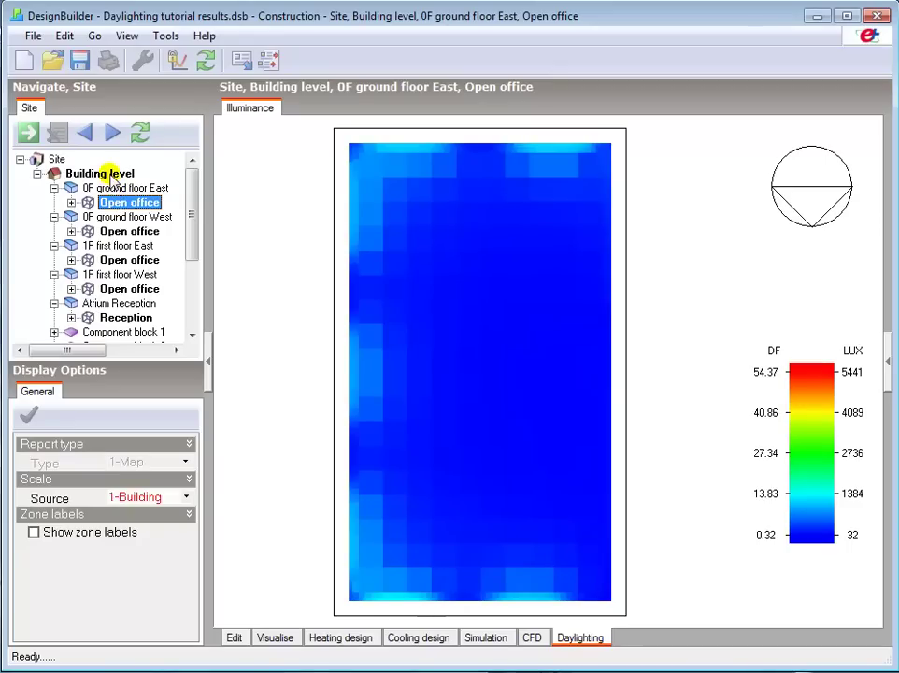
left_click(109, 173)
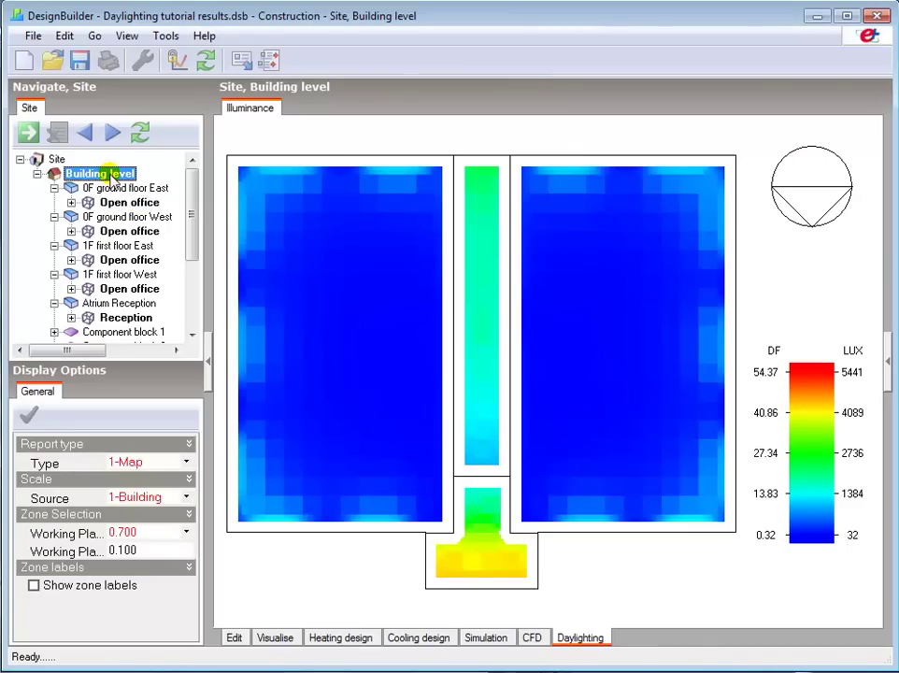
left_click(113, 188)
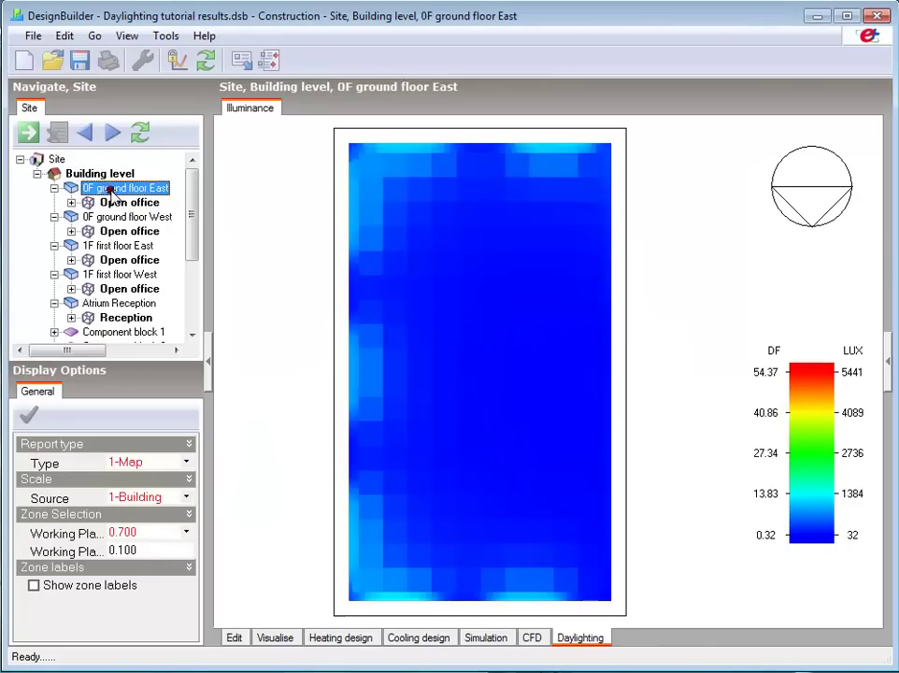
left_click(95, 174)
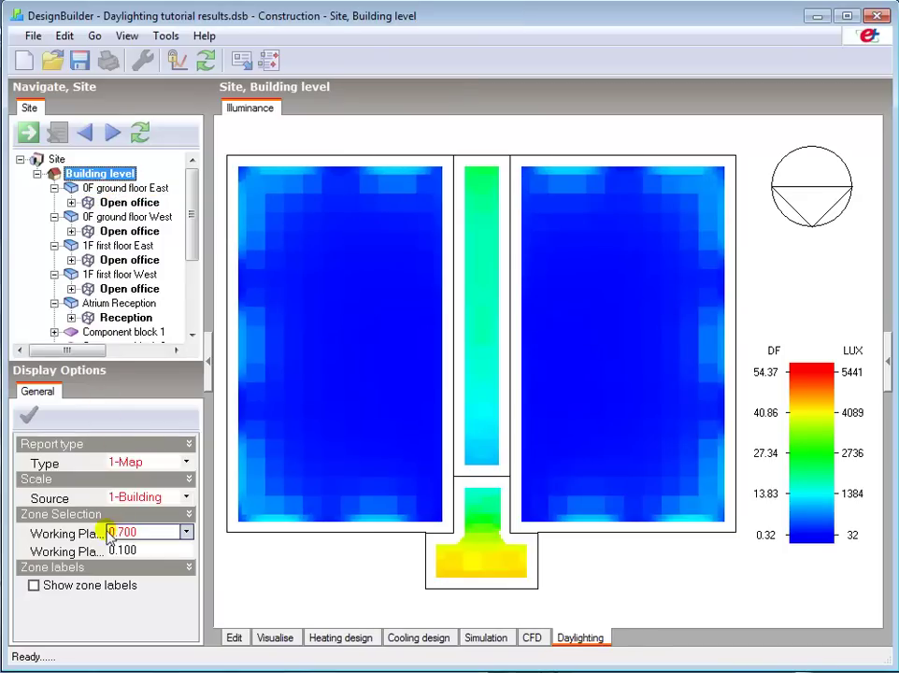
Step: View the whole-building illuminance map at the 3.700 working plane height, and return to the 0.700 height
left_click(188, 531)
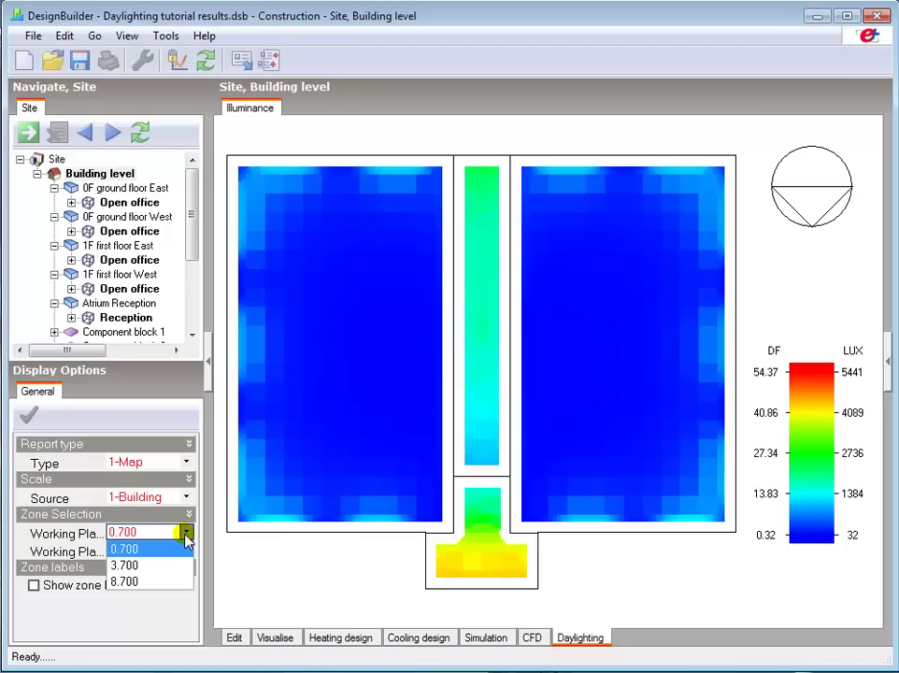
left_click(142, 564)
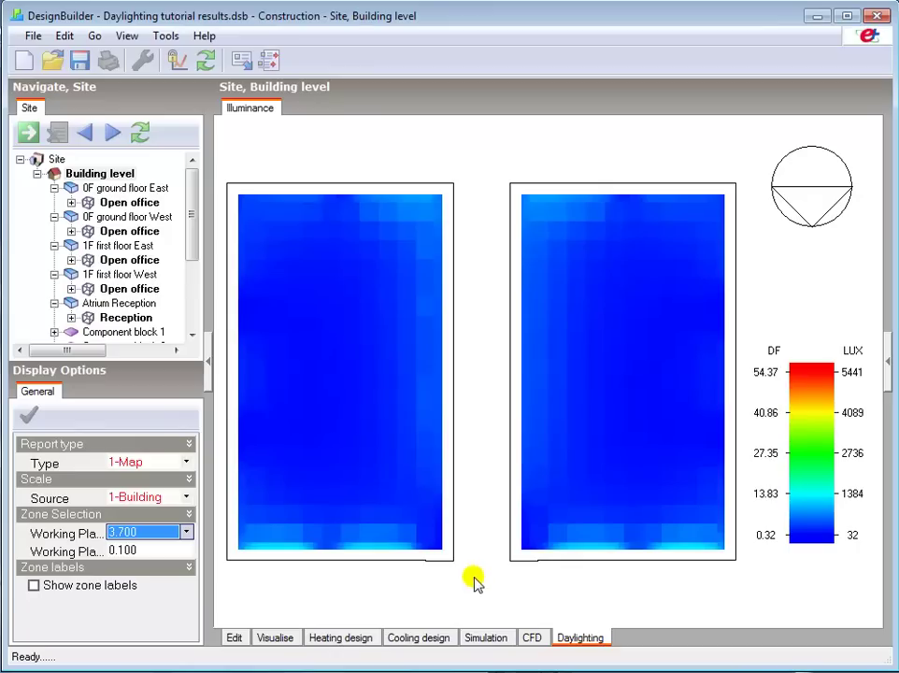
left_click(191, 532)
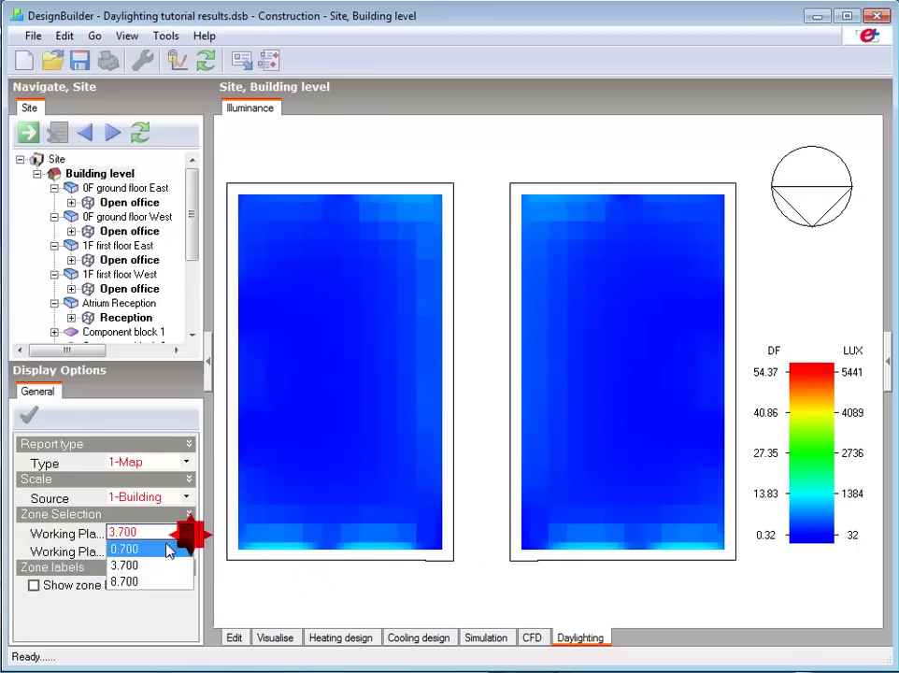
left_click(173, 545)
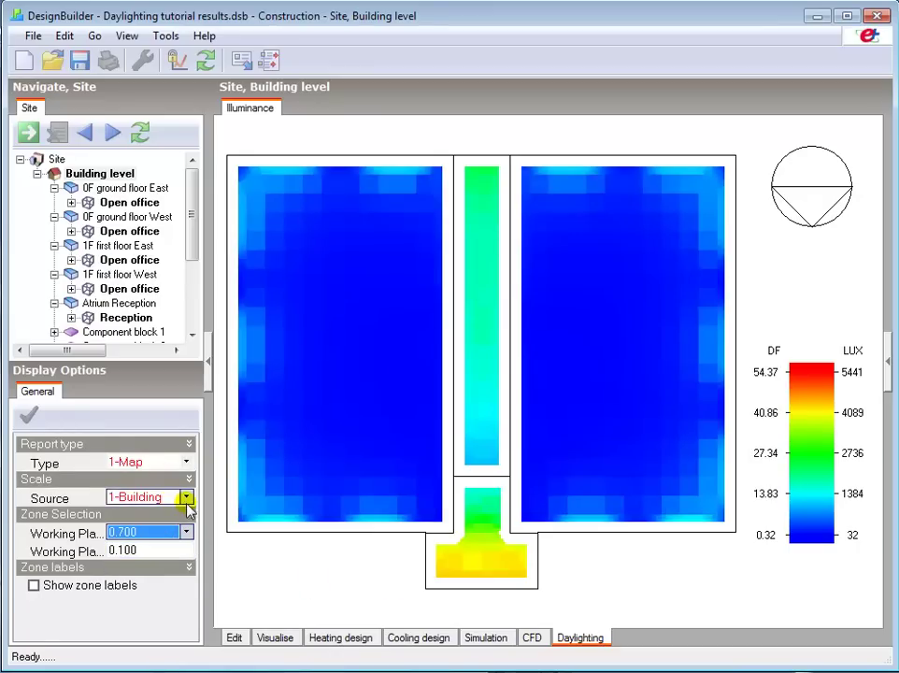
Step: Show the ground floor East open office map with the 3-Zone scale source and compare it with the first floor East open office
left_click(187, 499)
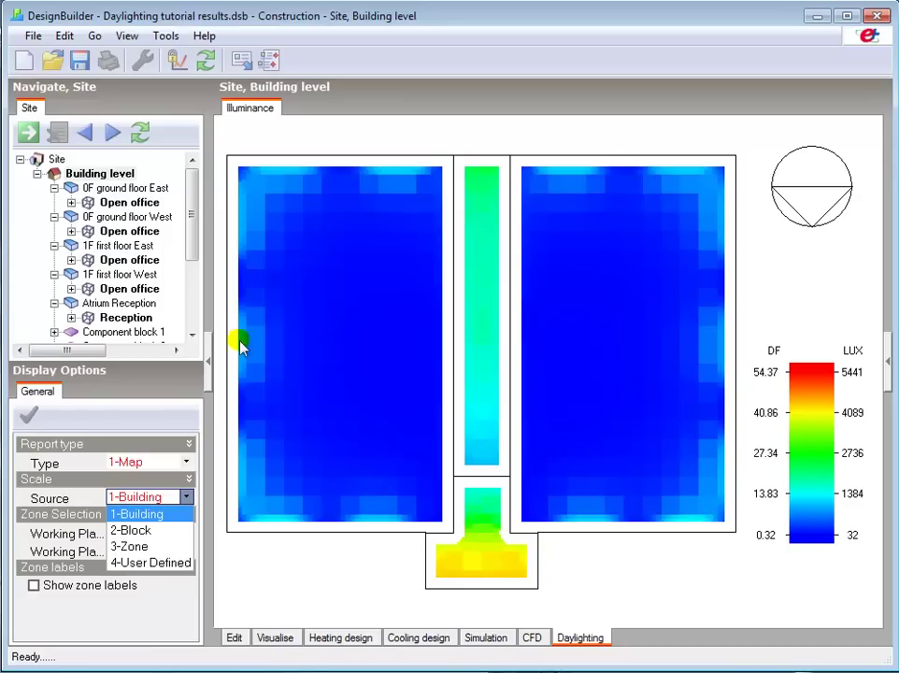
left_click(131, 203)
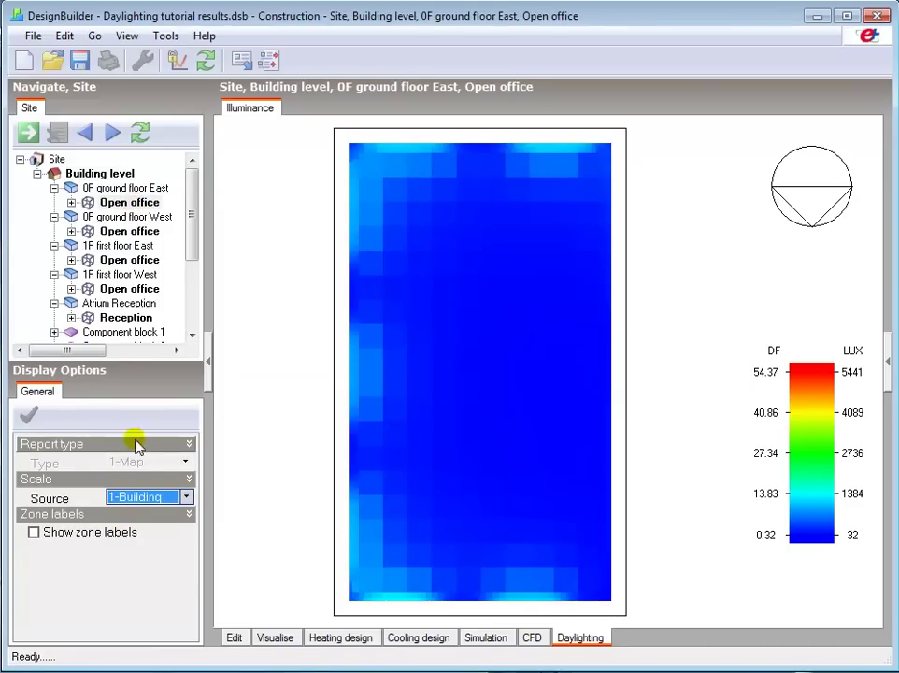
left_click(186, 497)
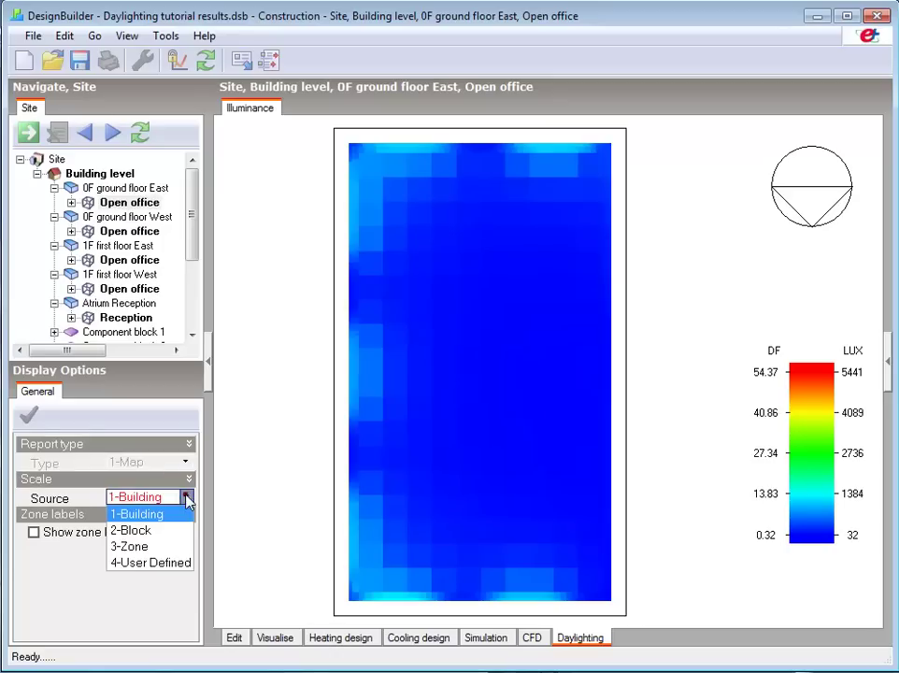
left_click(148, 546)
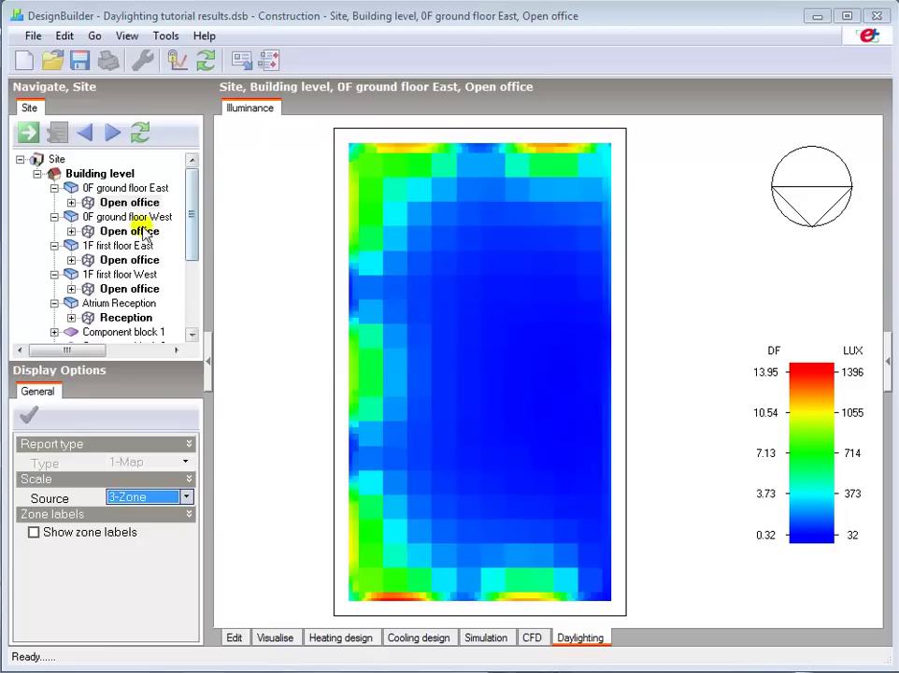
left_click(124, 260)
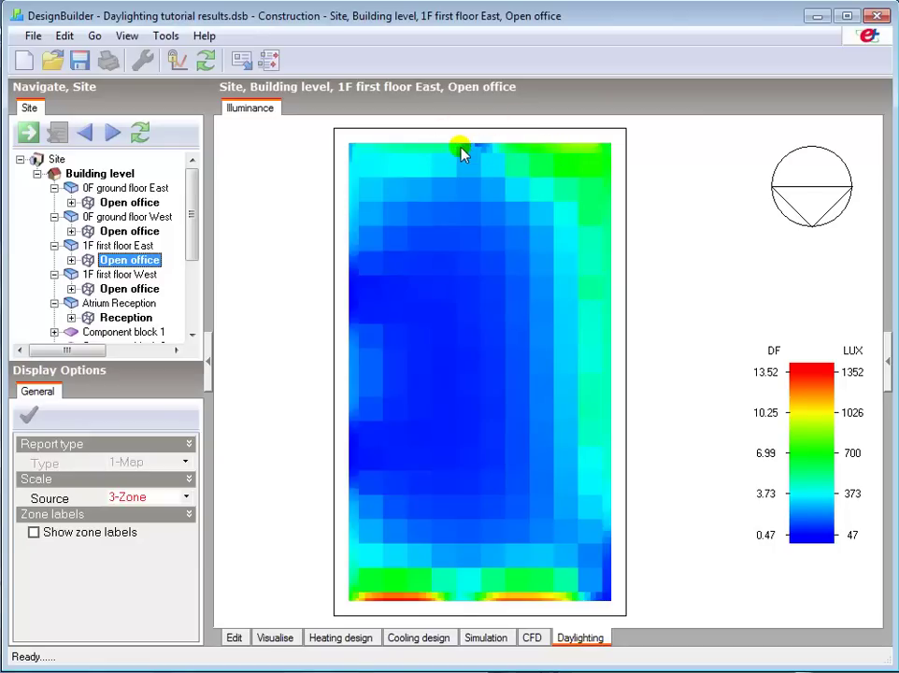
left_click(129, 204)
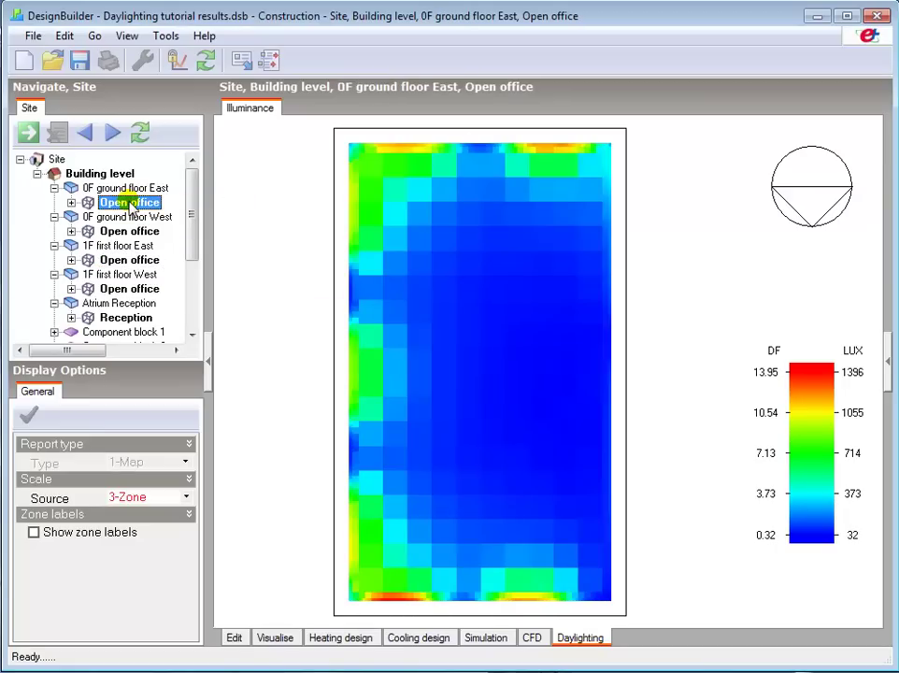
Step: Switch the map's scale source to 4-User Defined and review its low and high daylight factor limits
left_click(187, 499)
left_click(173, 563)
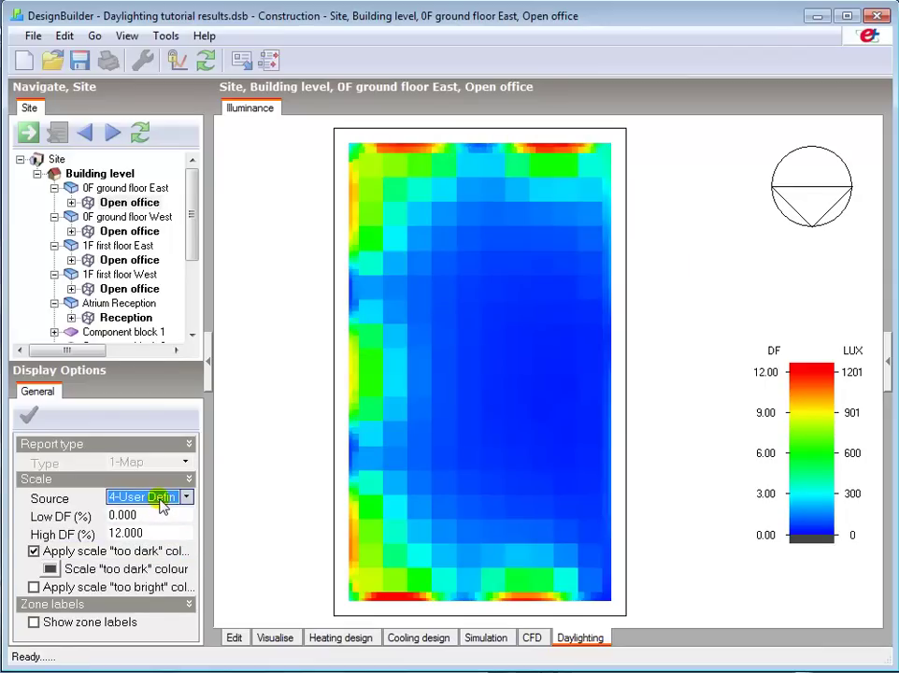
left_click(151, 514)
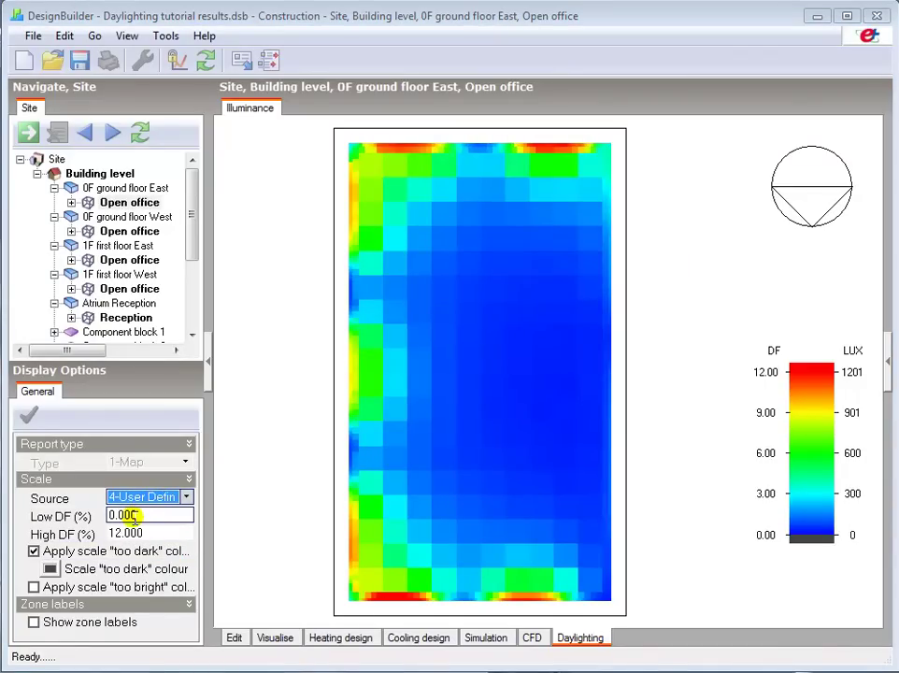
left_click(124, 532)
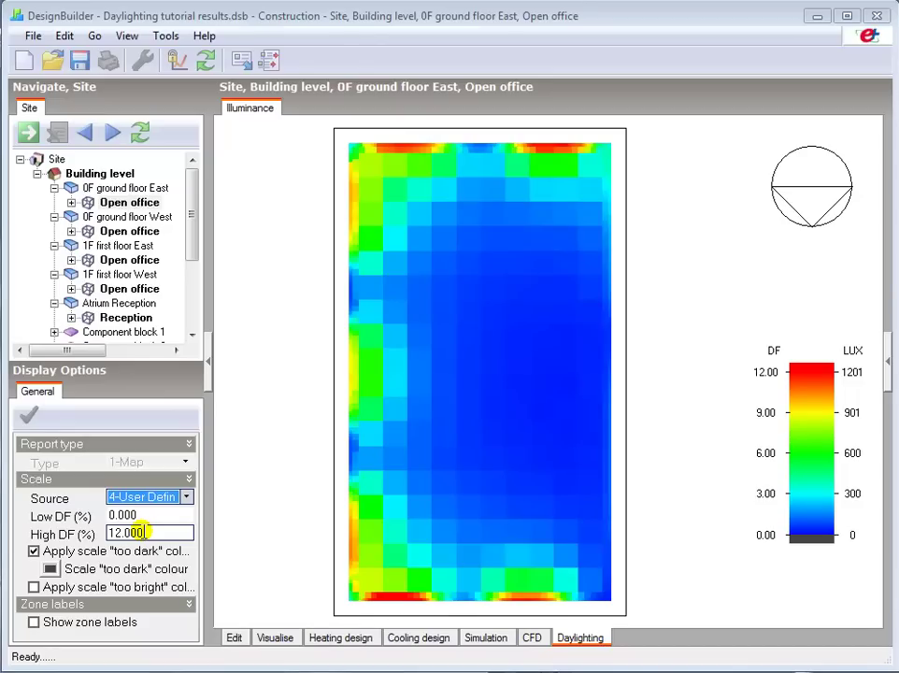
left_click(145, 515)
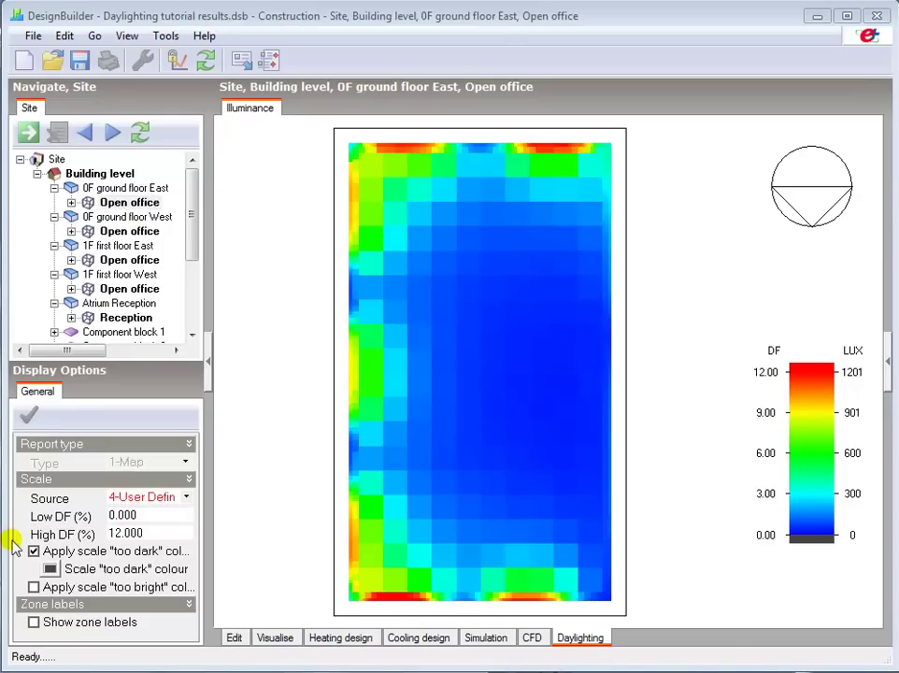
Step: Check the colour choices for the scale's "too dark" areas, and try applying the "too bright" colour to the map
left_click(50, 569)
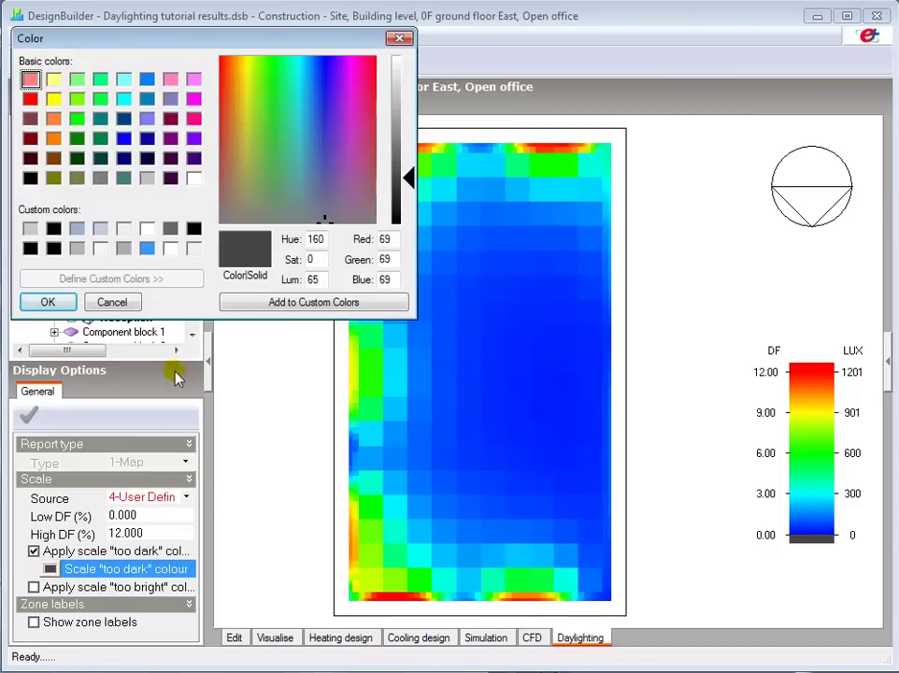
left_click(112, 302)
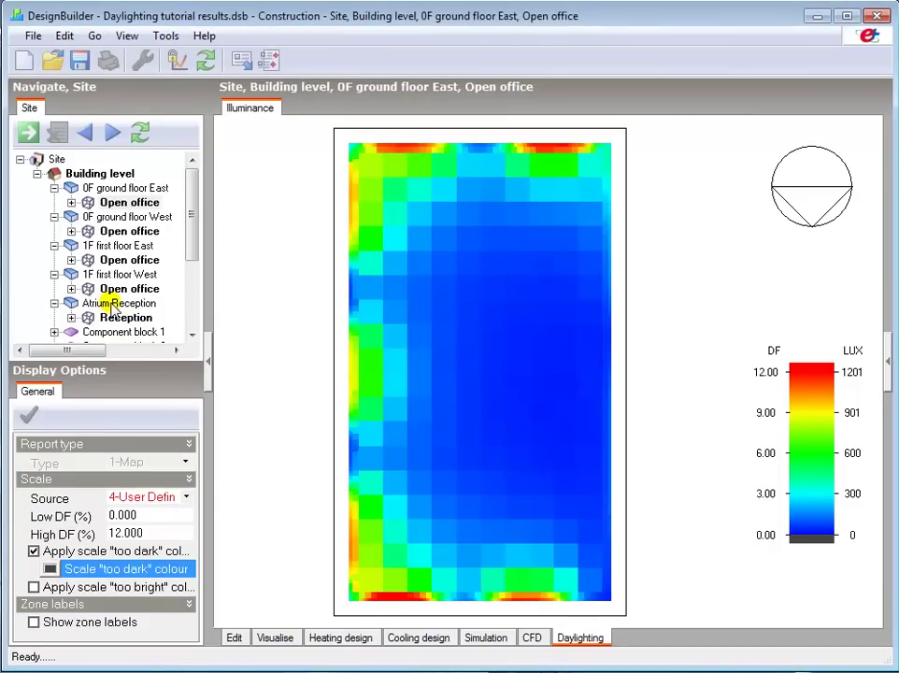
left_click(33, 587)
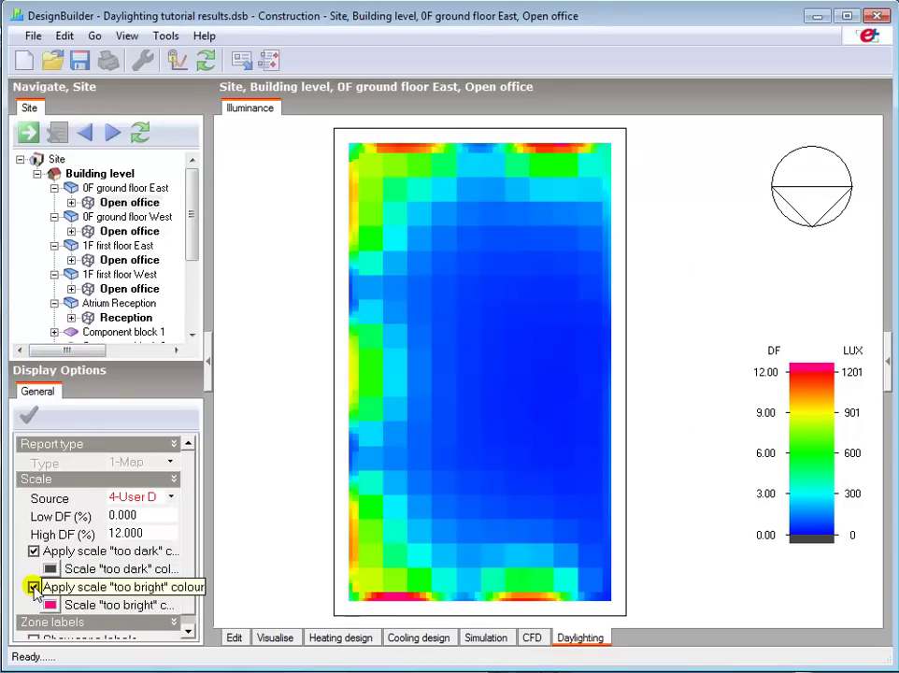
left_click(34, 587)
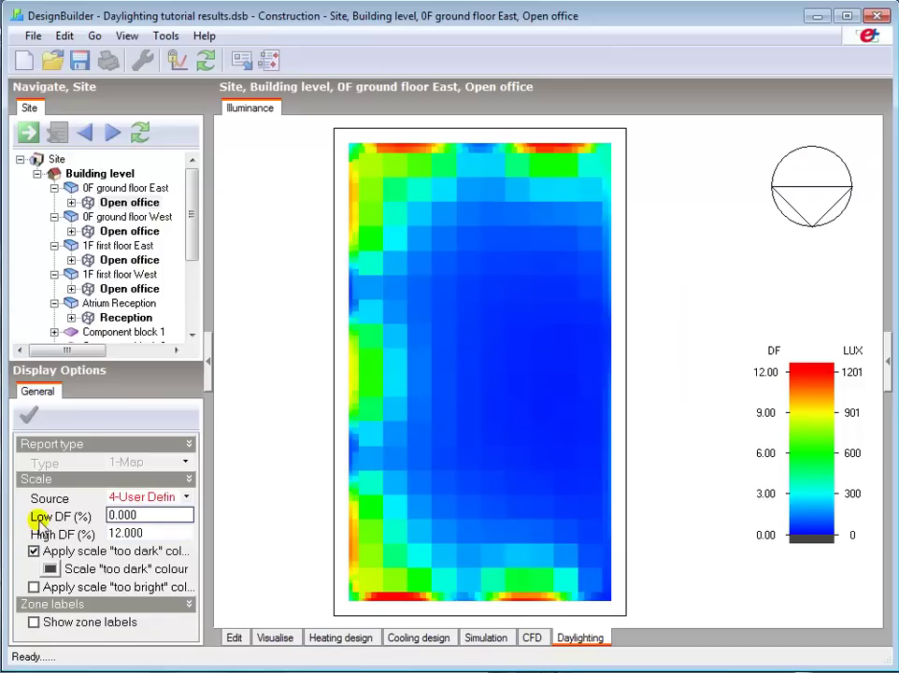
left_click(42, 498)
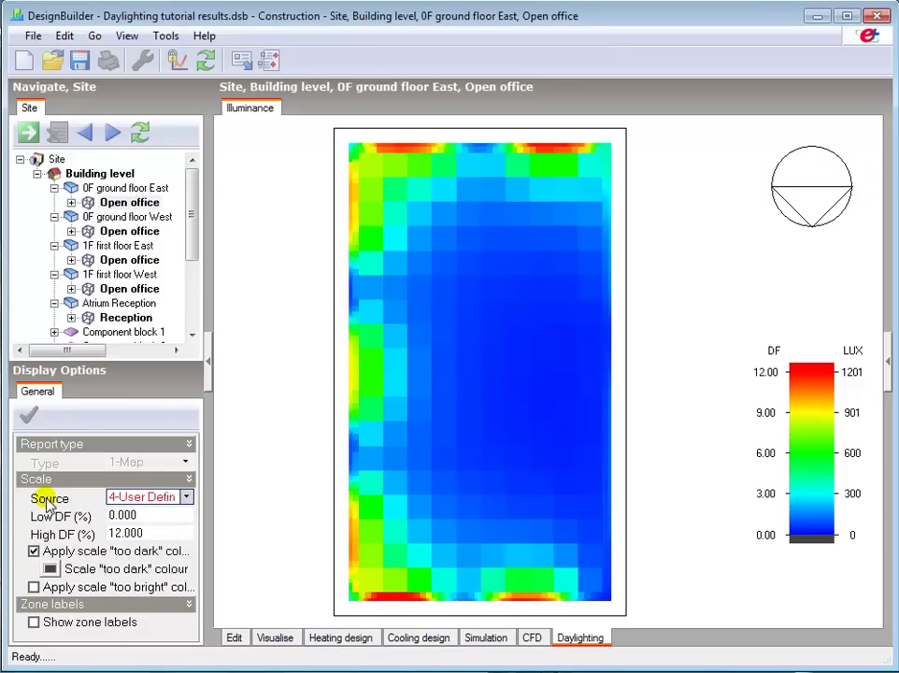
left_click(48, 479)
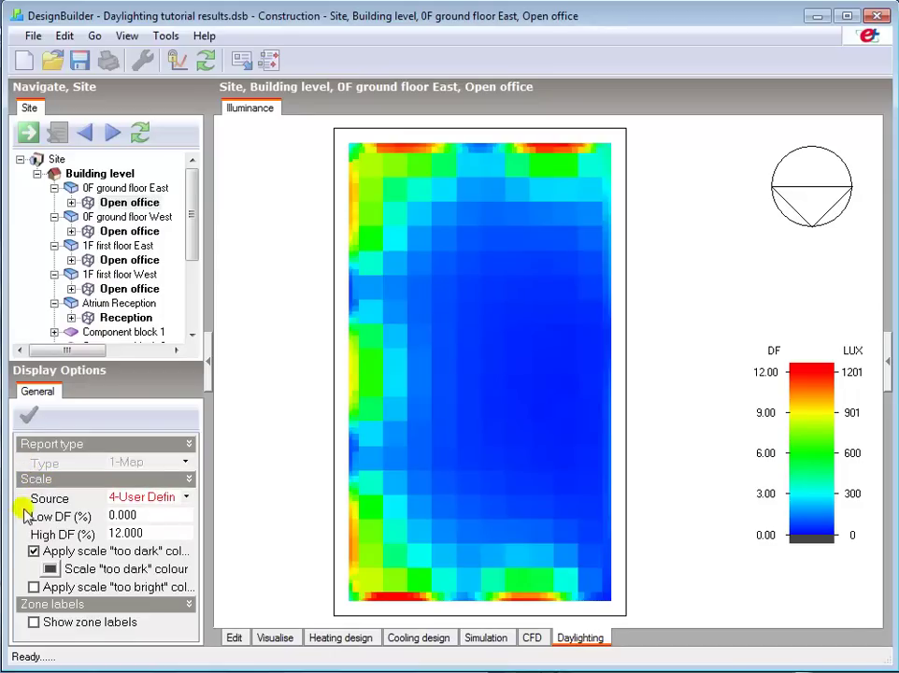
Step: Set the user-defined scale to a low DF of 2% and a high DF of 10%, and apply it to the map
left_click(109, 514)
double_click(109, 515)
type("2")
left_click(117, 532)
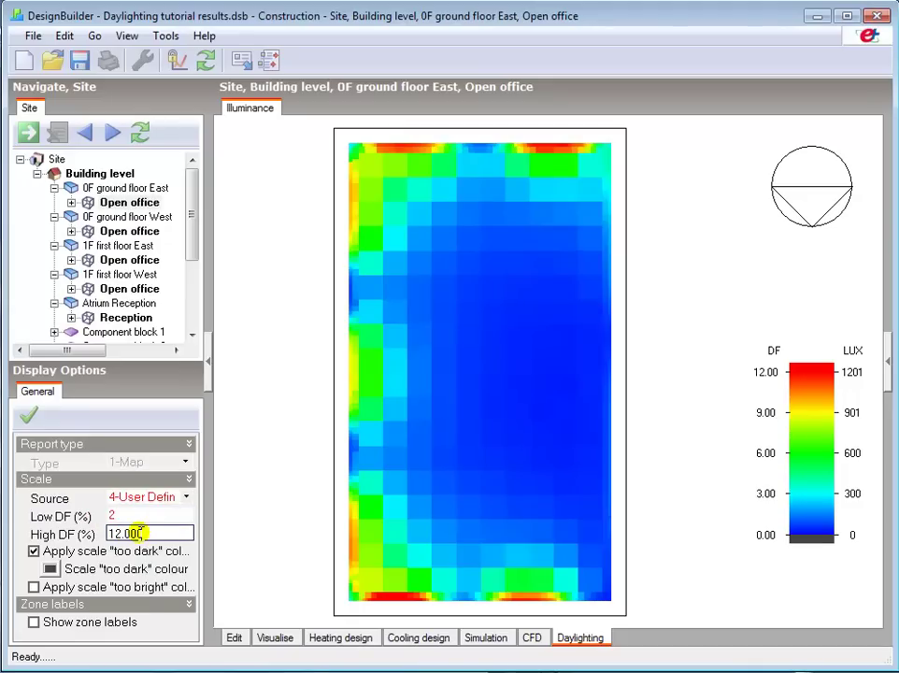
key("BackSpace")
type("0")
left_click(28, 418)
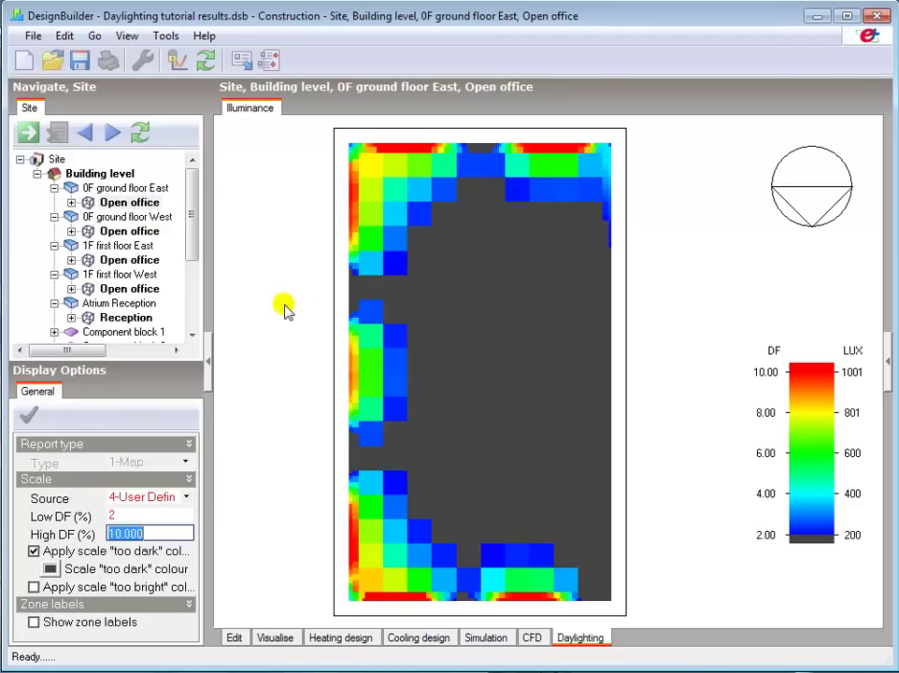
Step: Display the Atrium Reception's Reception zone map and set its scale source to 3-Zone
left_click(126, 317)
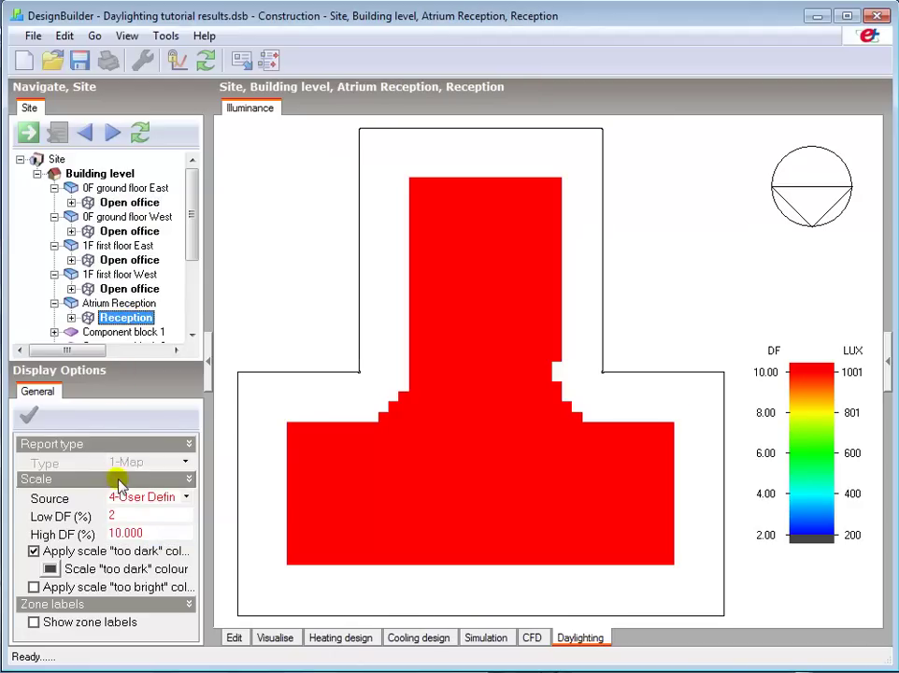
left_click(154, 496)
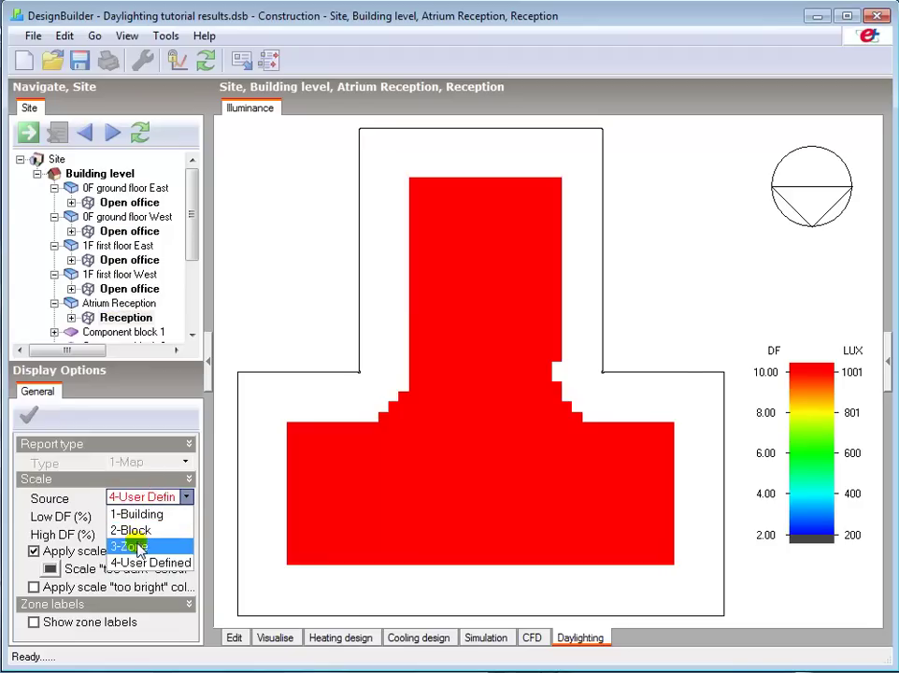
left_click(131, 530)
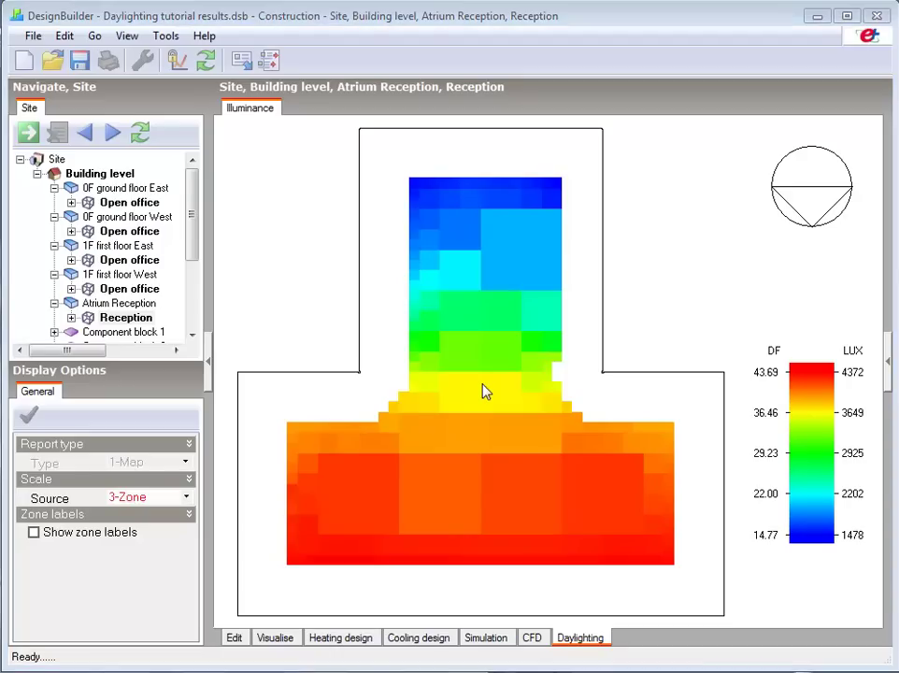
Step: Show the daylighting results of the whole building as a 2-Grid report
left_click(119, 176)
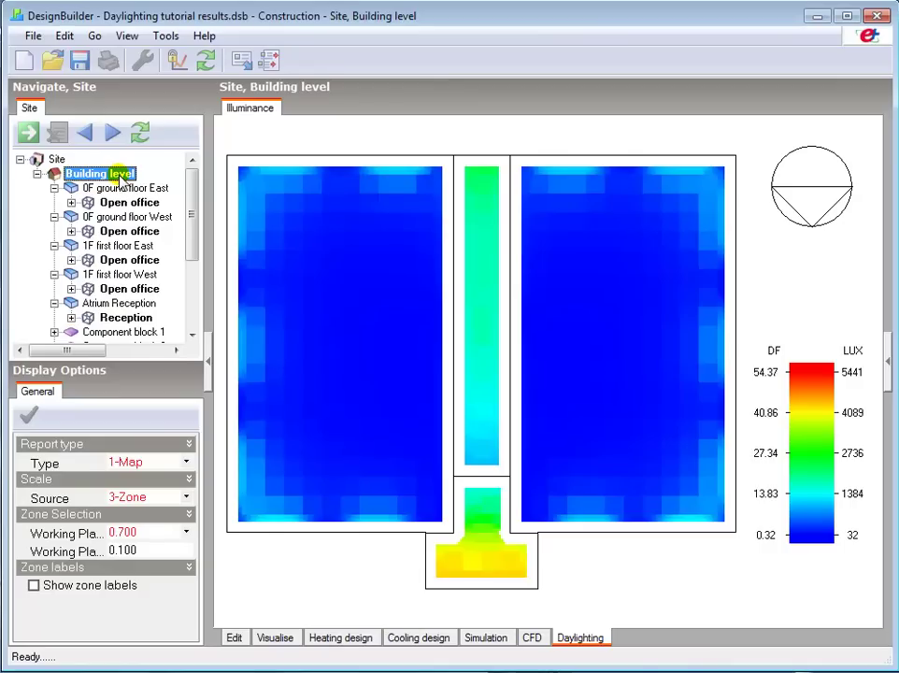
left_click(121, 461)
left_click(126, 494)
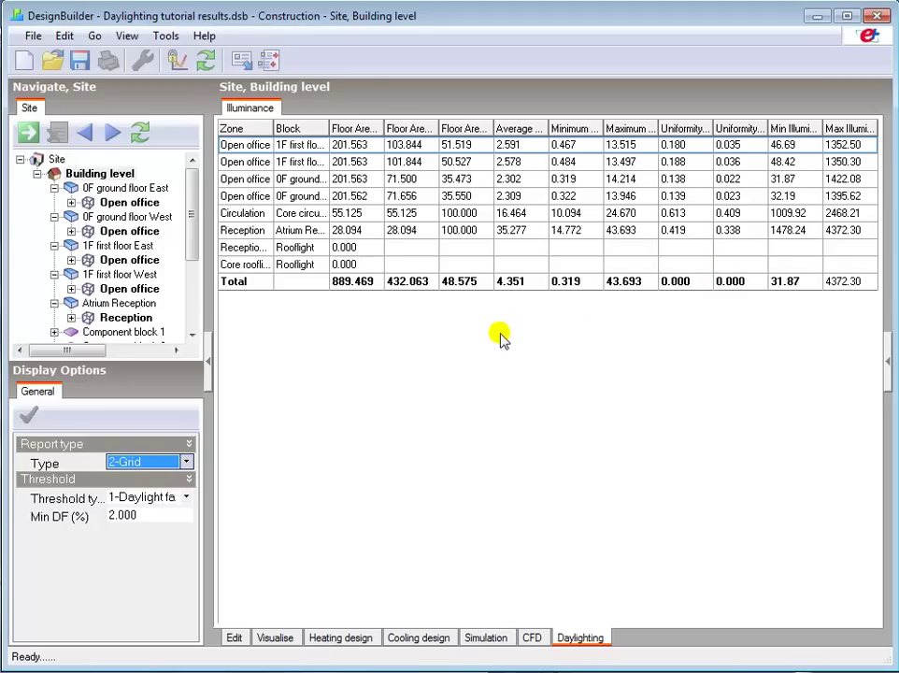
Step: View the 3-LEED v2 Credit EQ8.1 Report, and switch to the 5-BREEAM Credit HEA1 Report down to its eligible zones table
left_click(185, 461)
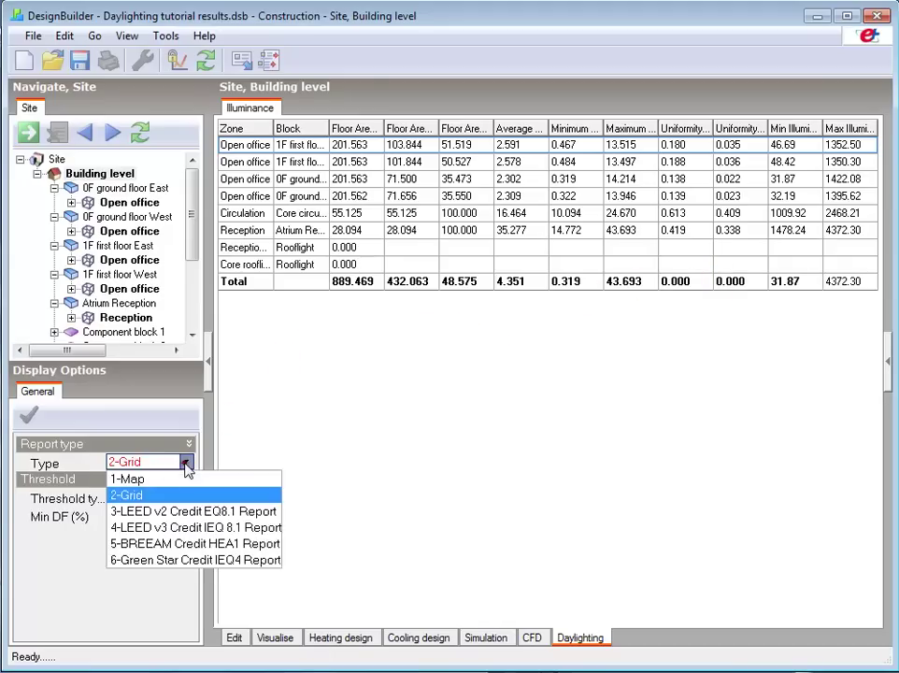
left_click(184, 512)
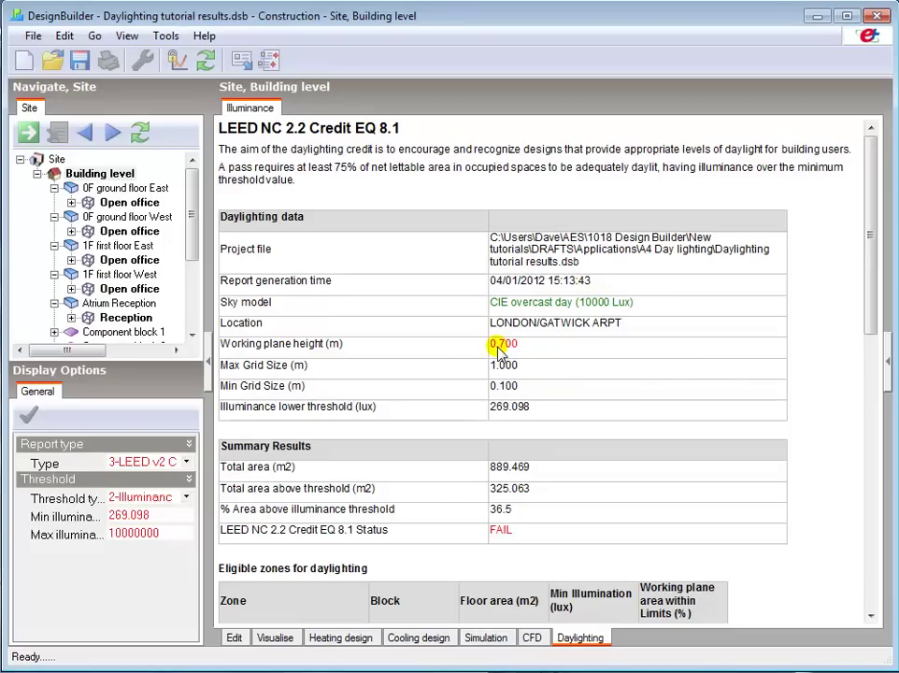
left_click(187, 463)
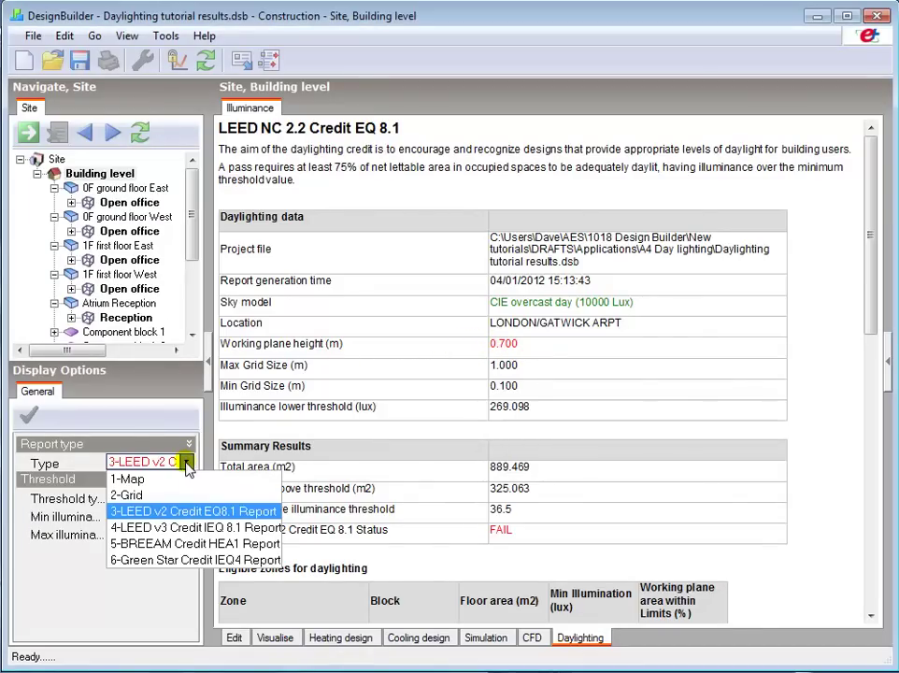
left_click(164, 546)
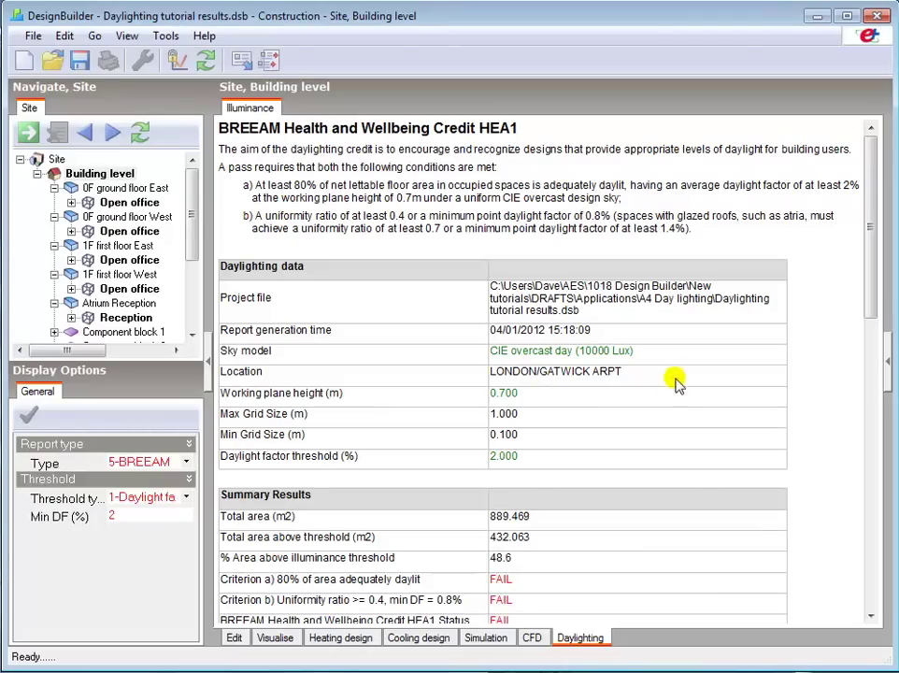
left_click_drag(872, 286, 858, 423)
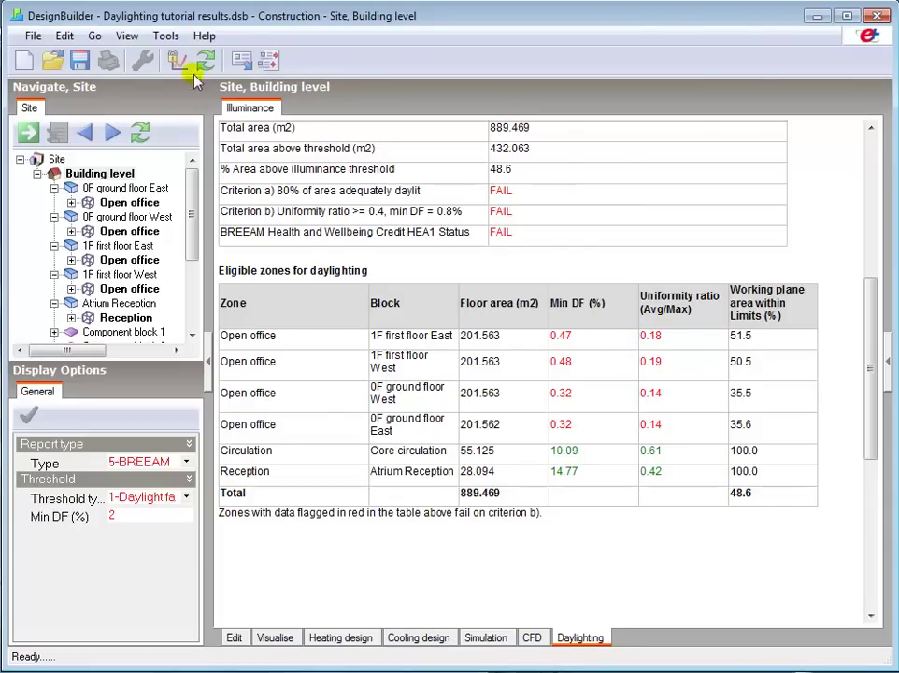
Step: Review the destination and file format options for exporting the BREEAM text report, and close them without exporting
left_click(240, 61)
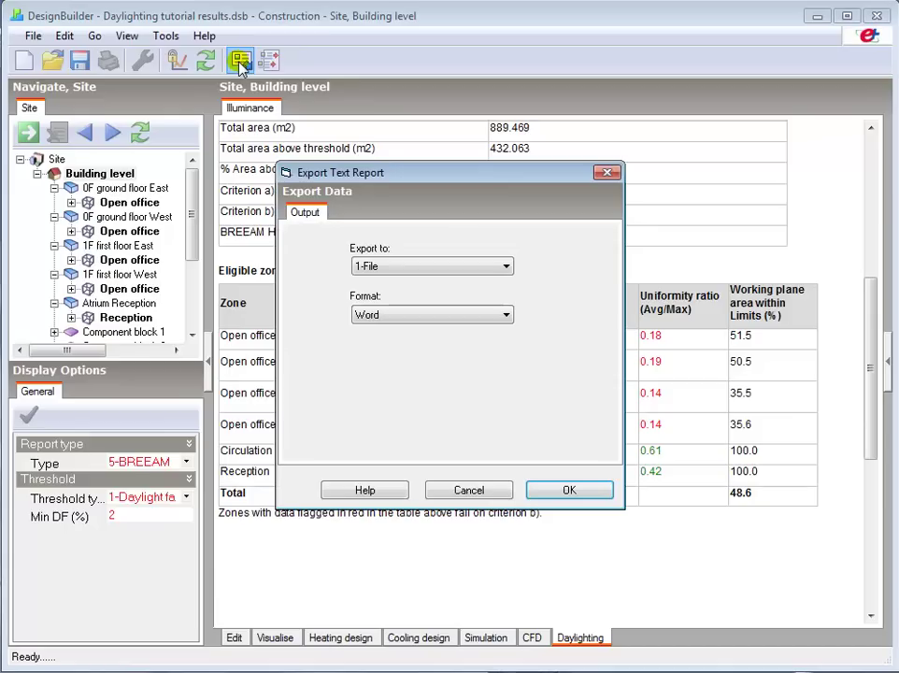
left_click(393, 268)
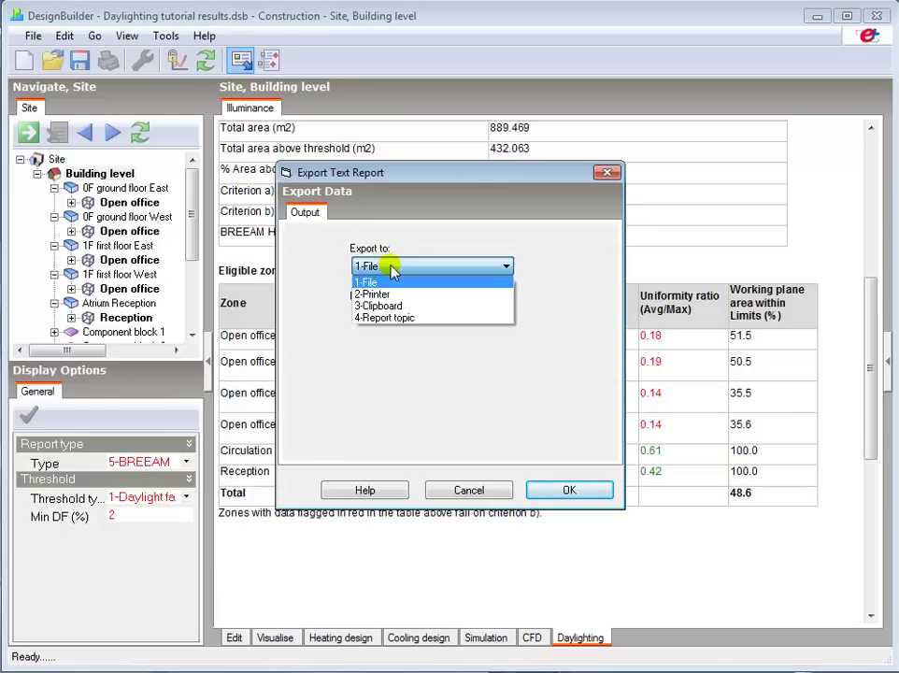
left_click(393, 264)
left_click(394, 315)
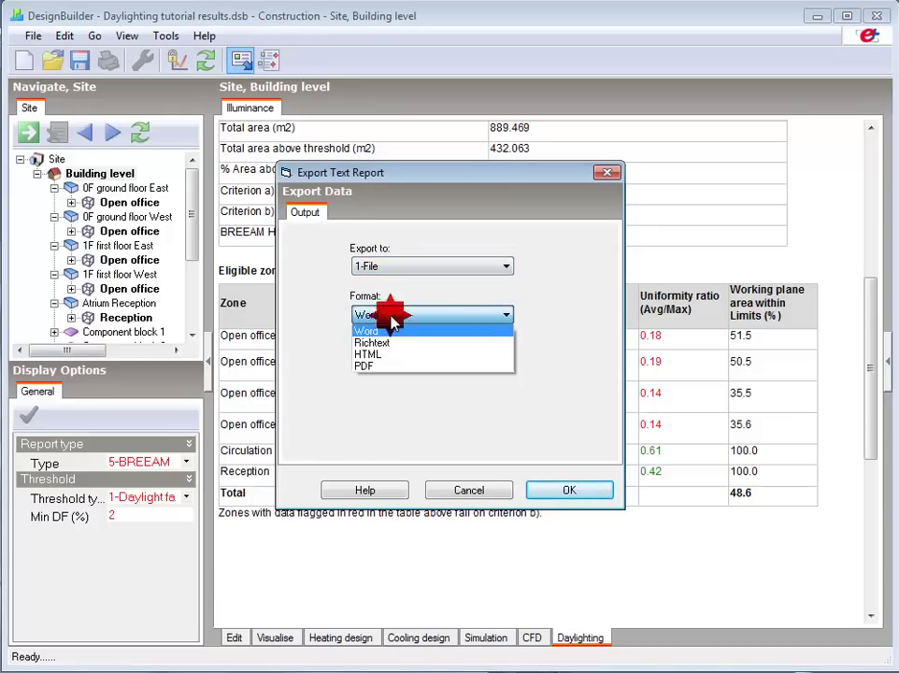
left_click(393, 316)
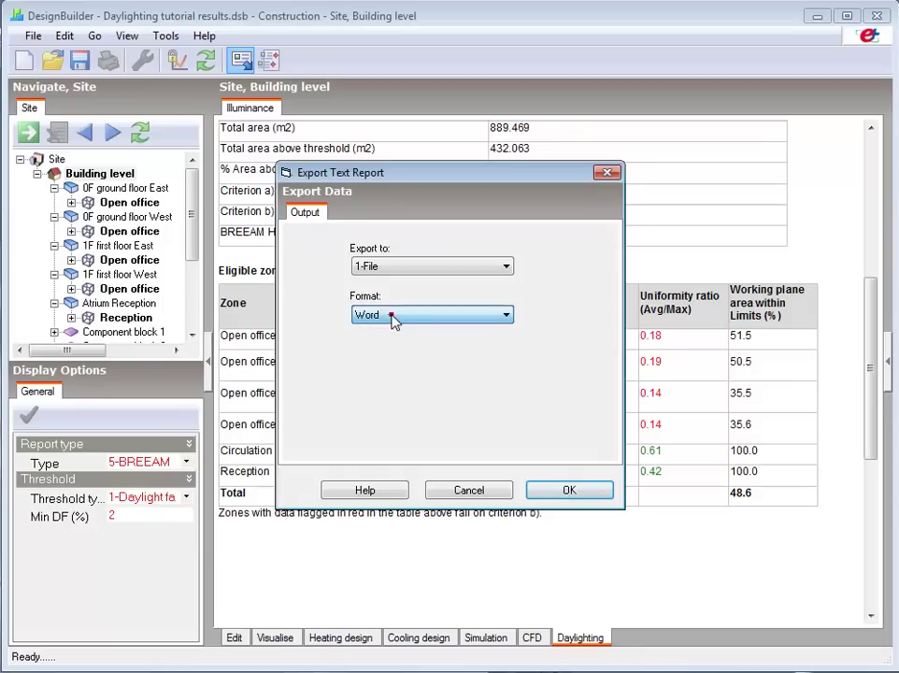
left_click(466, 490)
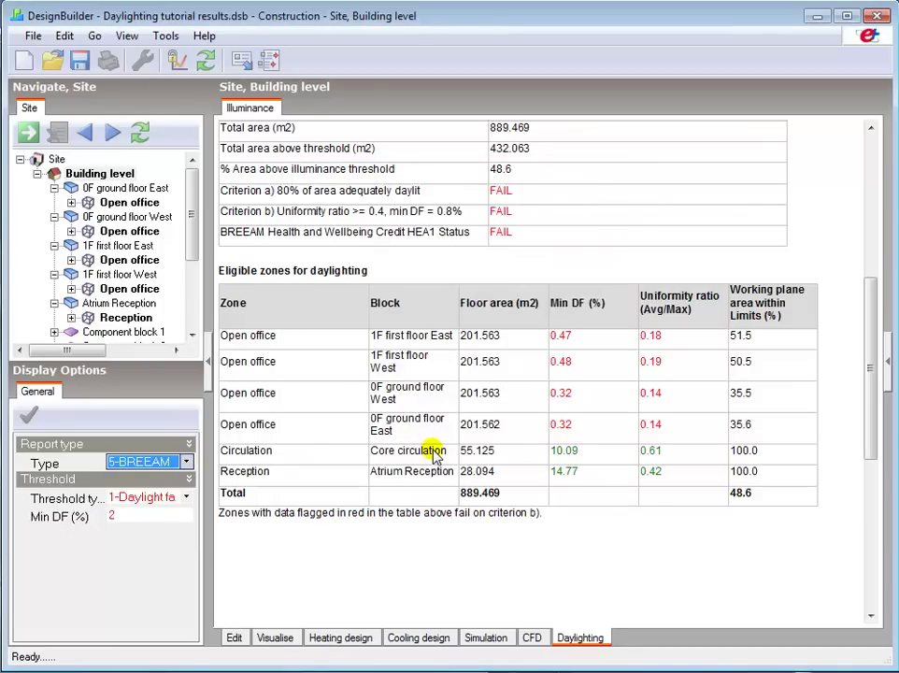